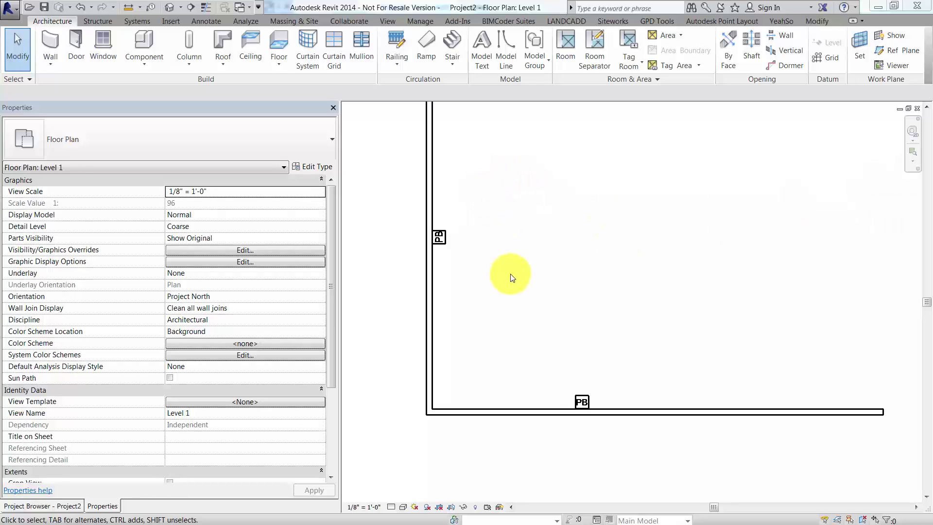
Zoom to the PB tag and select the push-button device on the bottom wall.
{"action": "scroll", "coordinate": [469, 260], "scroll_direction": "up", "scroll_amount": 2}
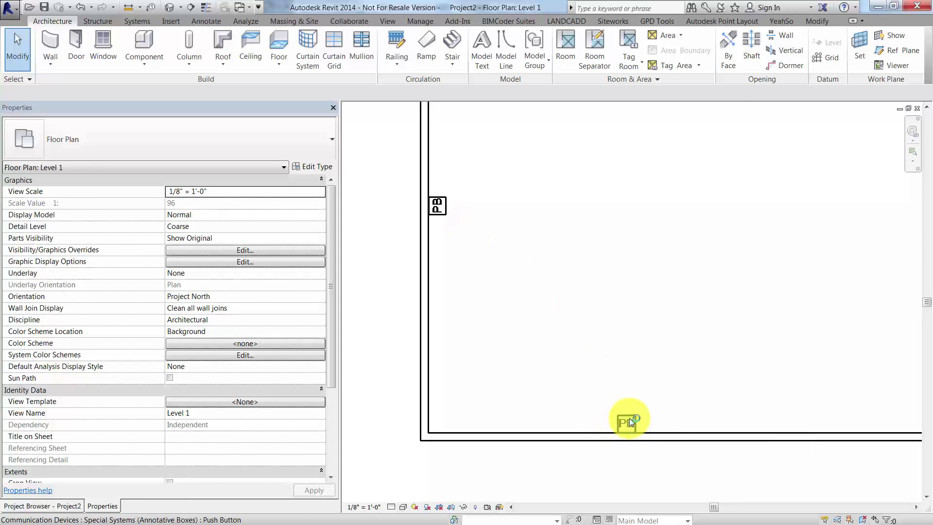
{"action": "scroll", "coordinate": [628, 418], "scroll_direction": "down", "scroll_amount": 3}
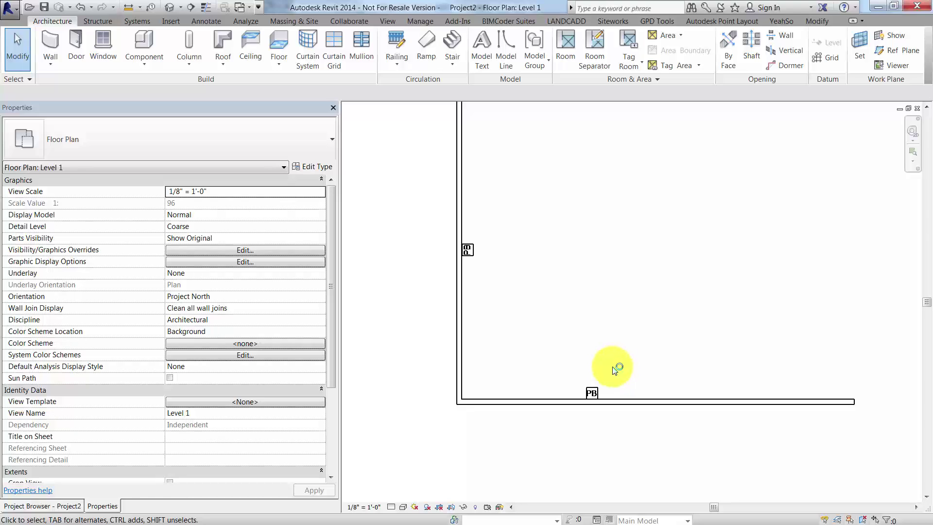
{"action": "scroll", "coordinate": [613, 370], "scroll_direction": "up", "scroll_amount": 2}
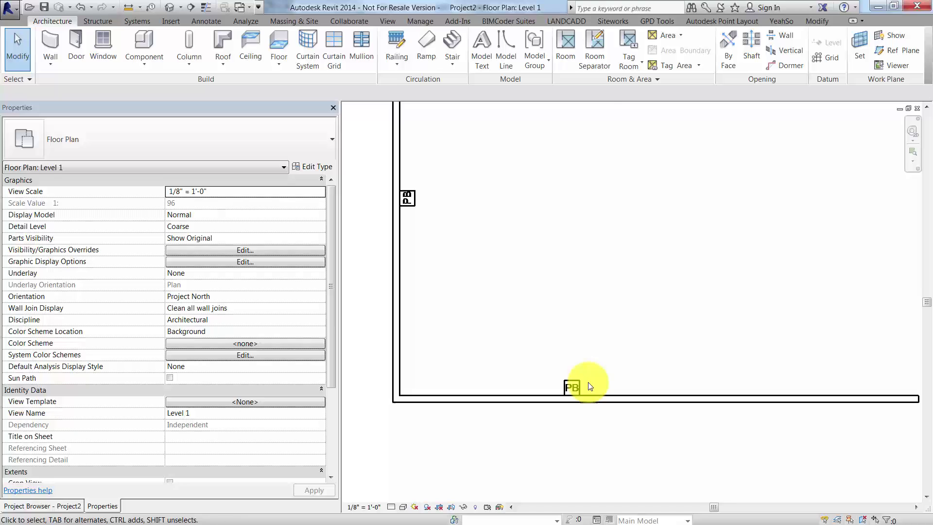
{"action": "left_click", "coordinate": [573, 386]}
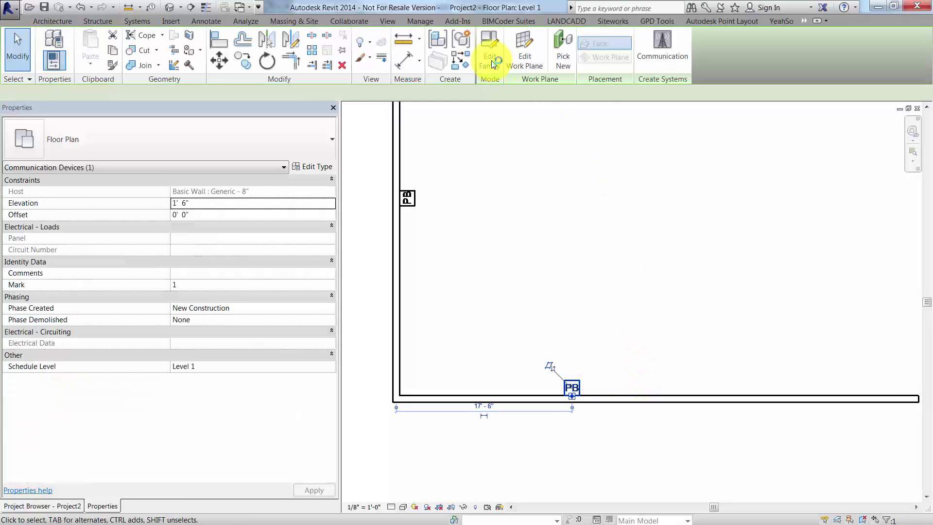
Edit the push button's family and open its Ref. Level floor plan.
{"action": "left_click", "coordinate": [489, 51]}
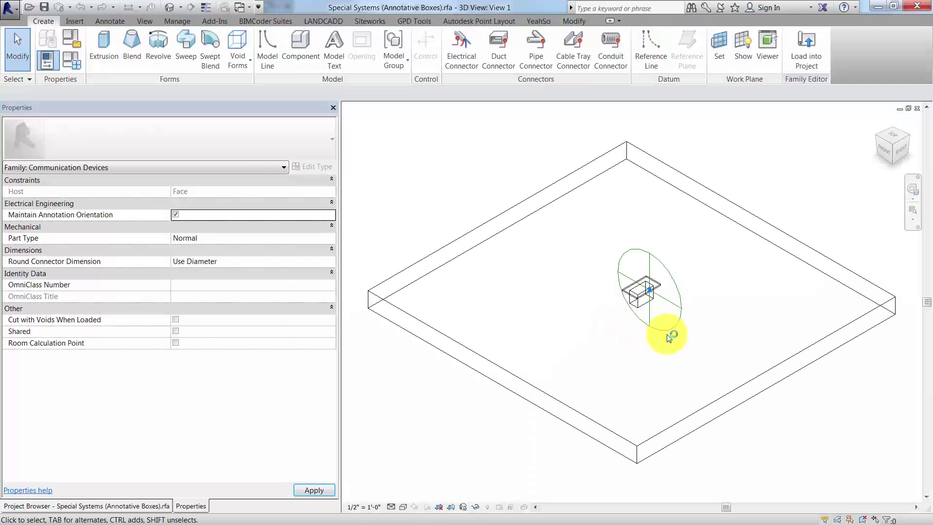
{"action": "left_click", "coordinate": [106, 506]}
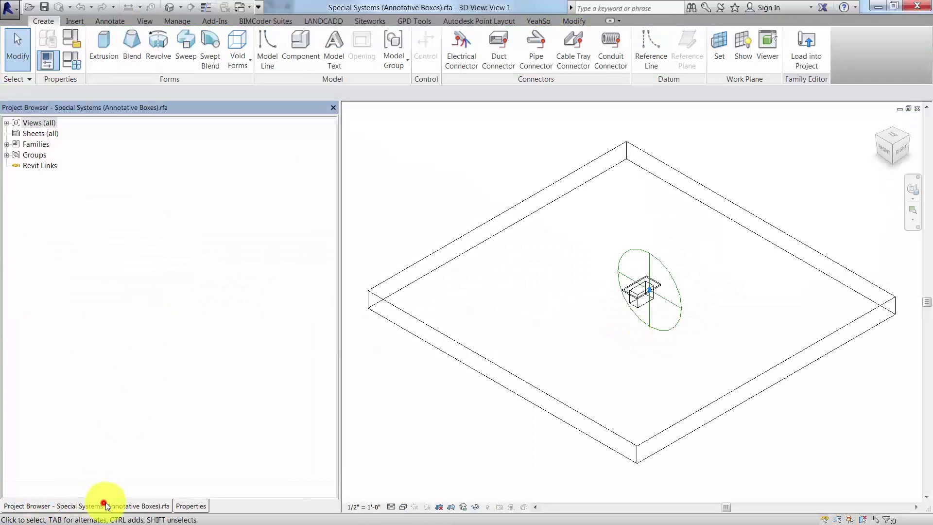
{"action": "left_click", "coordinate": [15, 122]}
{"action": "left_click", "coordinate": [7, 123]}
{"action": "double_click", "coordinate": [39, 134]}
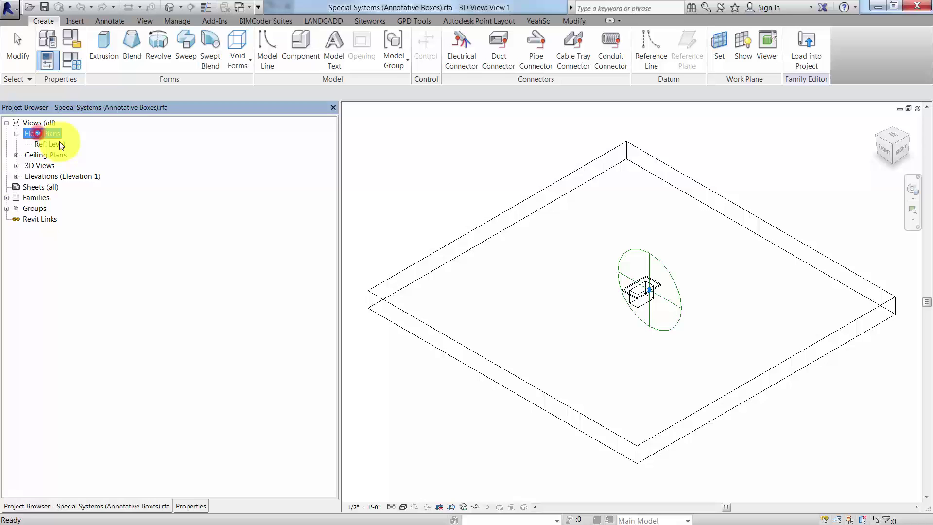
{"action": "double_click", "coordinate": [51, 144]}
Select the nested PB annotation in the Ref. Level plan.
{"action": "scroll", "coordinate": [625, 306], "scroll_direction": "up", "scroll_amount": 5}
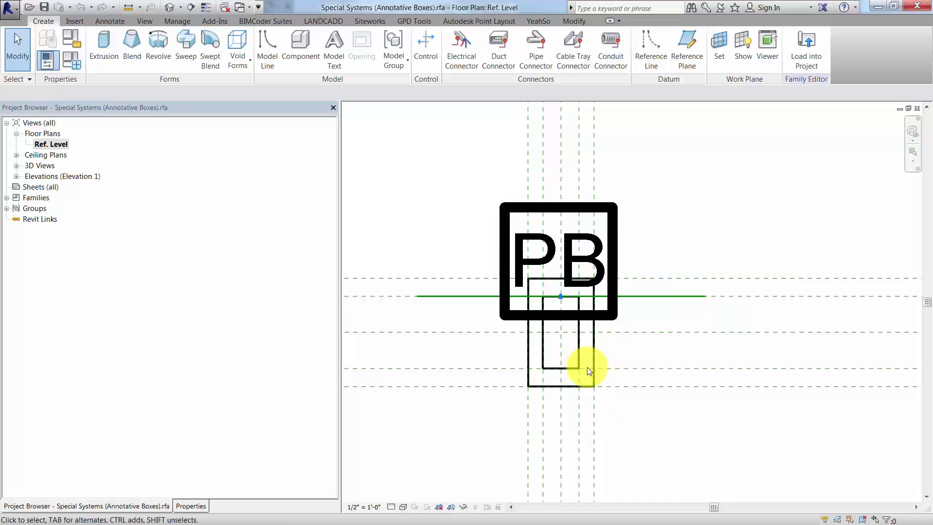
{"action": "scroll", "coordinate": [588, 373], "scroll_direction": "down", "scroll_amount": 4}
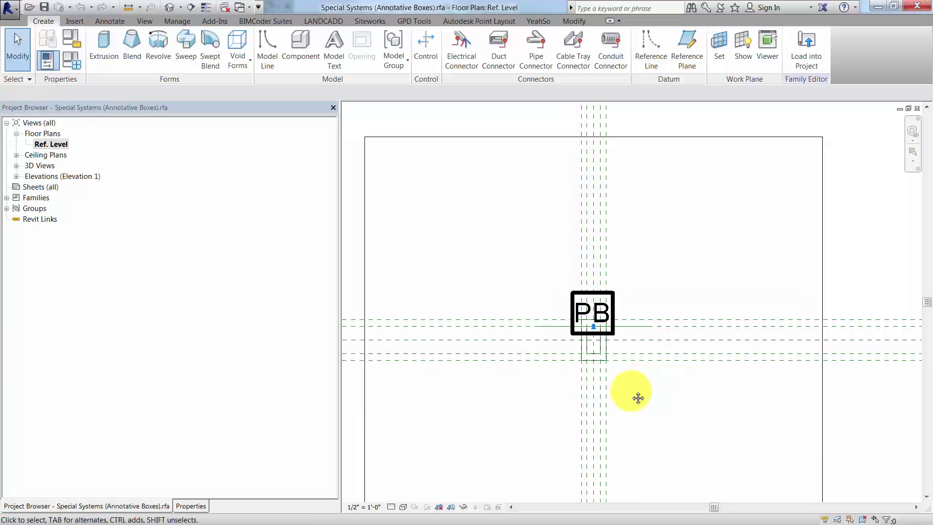
{"action": "scroll", "coordinate": [622, 371], "scroll_direction": "up", "scroll_amount": 1}
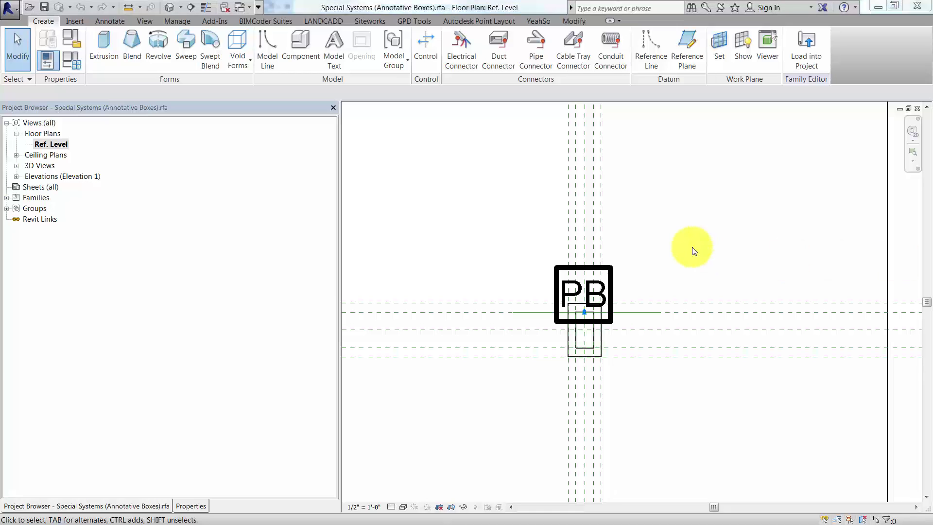
{"action": "left_click", "coordinate": [611, 275]}
Edit the nested 2-letter annotation family and select its DR label.
{"action": "left_click", "coordinate": [426, 46]}
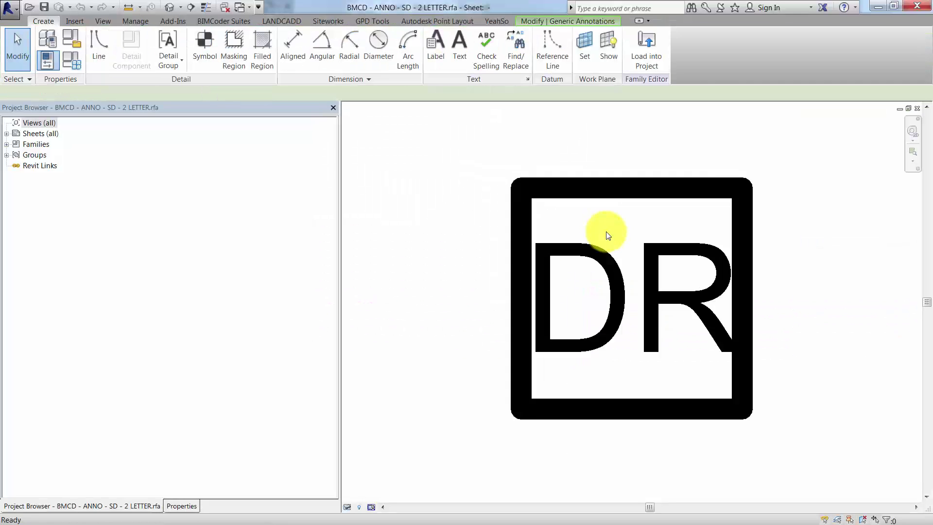
{"action": "left_click", "coordinate": [607, 233]}
{"action": "scroll", "coordinate": [619, 228], "scroll_direction": "down", "scroll_amount": 3}
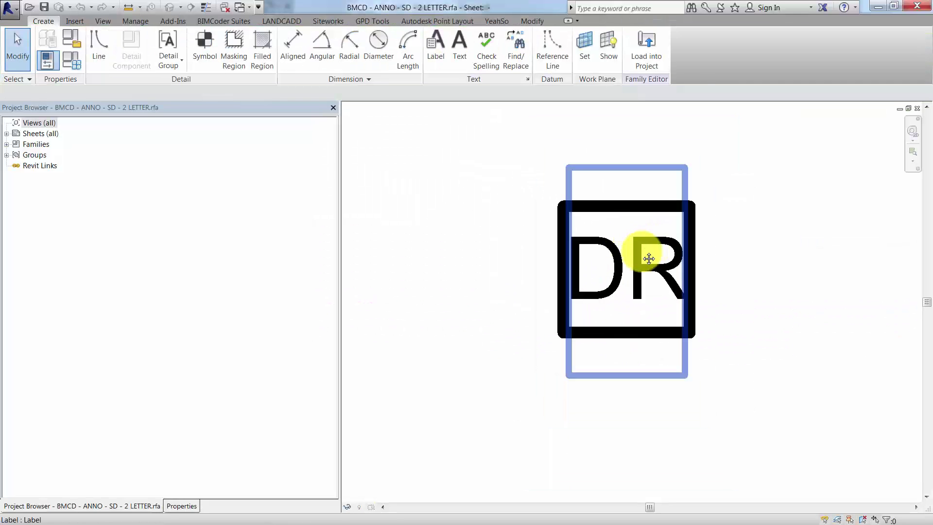
{"action": "middle_click_drag", "start_coordinate": [650, 256], "coordinate": [592, 267]}
{"action": "left_click", "coordinate": [585, 267]}
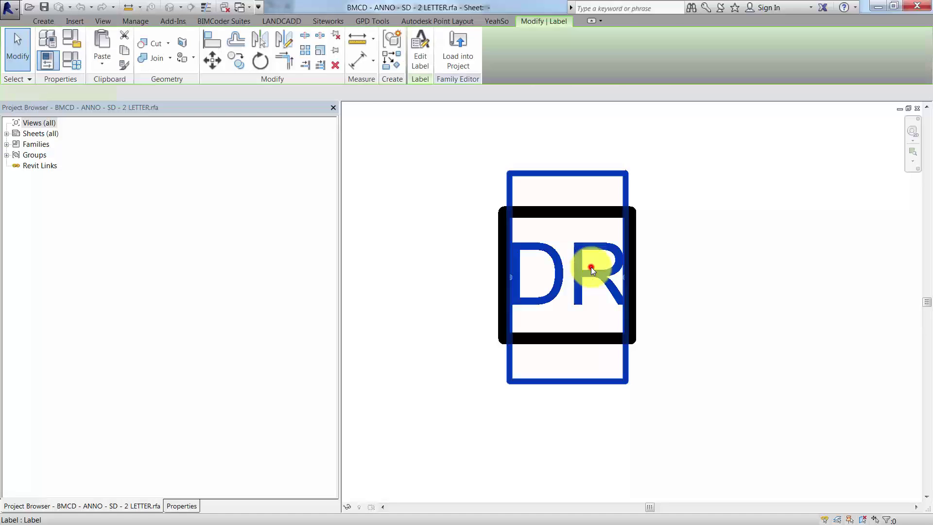
Create a copy of the DR label rotated 90° from horizontal.
{"action": "left_click", "coordinate": [235, 61]}
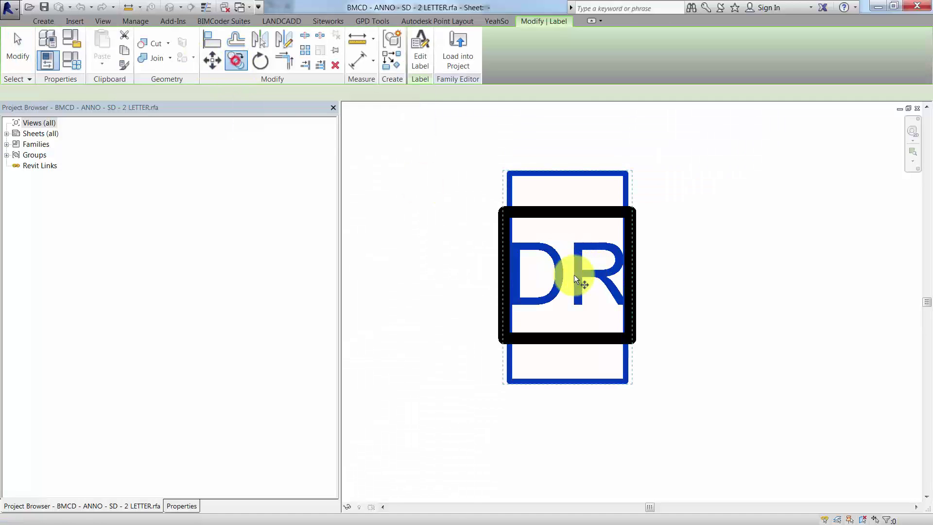
{"action": "left_click", "coordinate": [632, 340]}
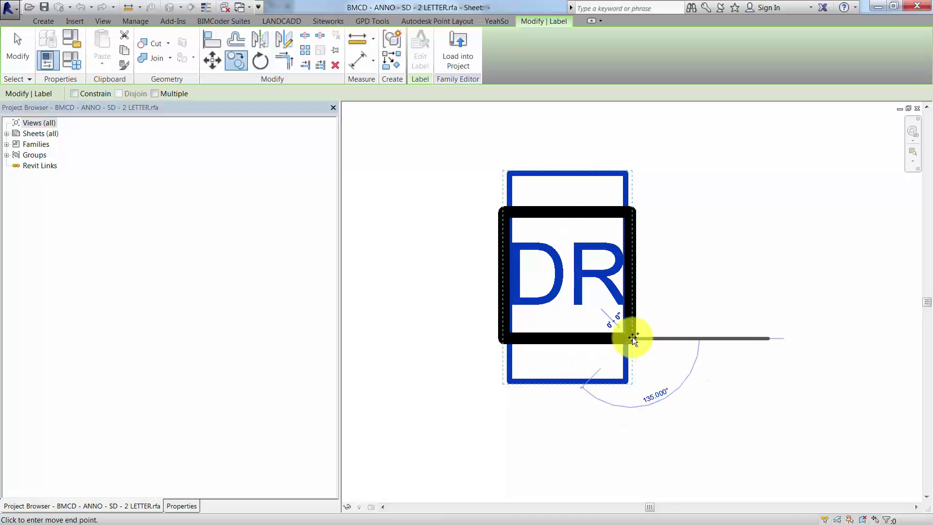
{"action": "key", "text": "Escape"}
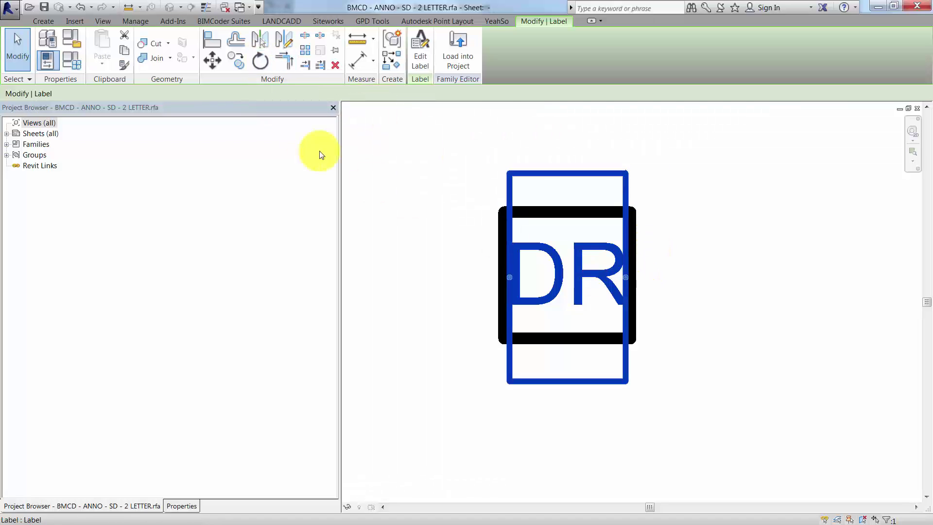
{"action": "left_click", "coordinate": [264, 66]}
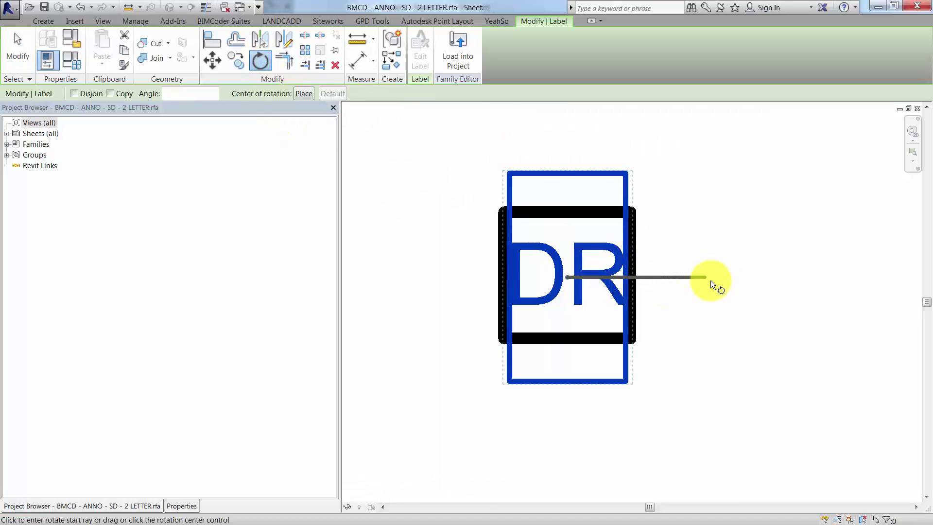
{"action": "left_click", "coordinate": [710, 280]}
{"action": "left_click", "coordinate": [563, 143]}
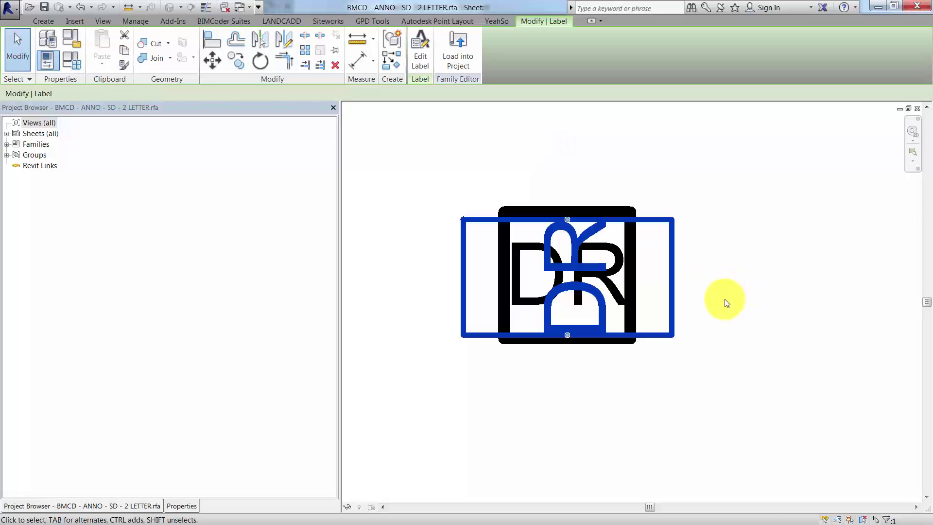
Tie the rotated DR label's visibility to a new Yes/No type parameter NS.
{"action": "left_click", "coordinate": [179, 506]}
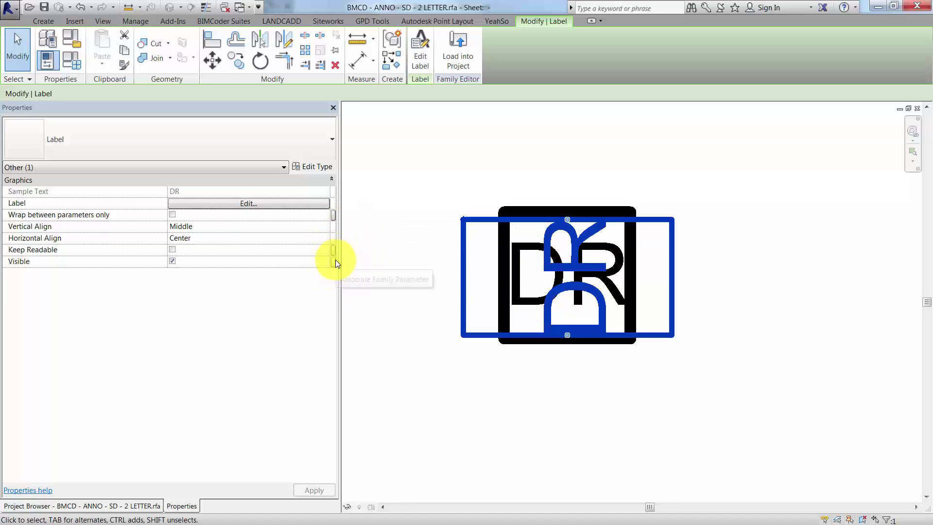
{"action": "left_click", "coordinate": [334, 263]}
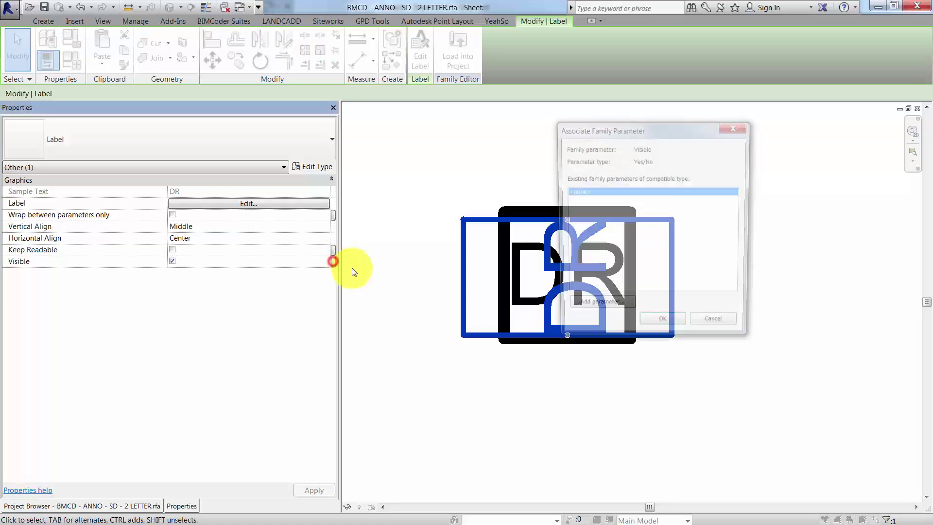
{"action": "left_click", "coordinate": [611, 308]}
{"action": "type", "text": "NS"}
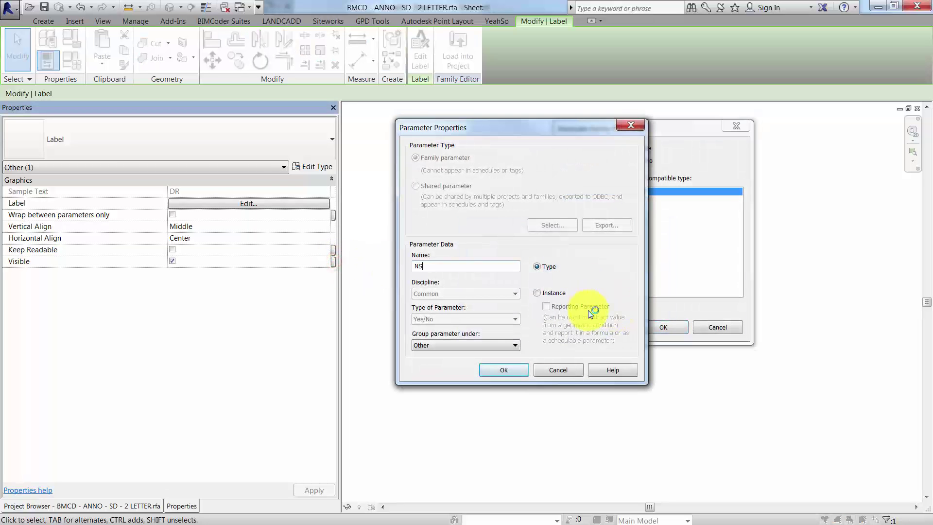
{"action": "left_click", "coordinate": [505, 370]}
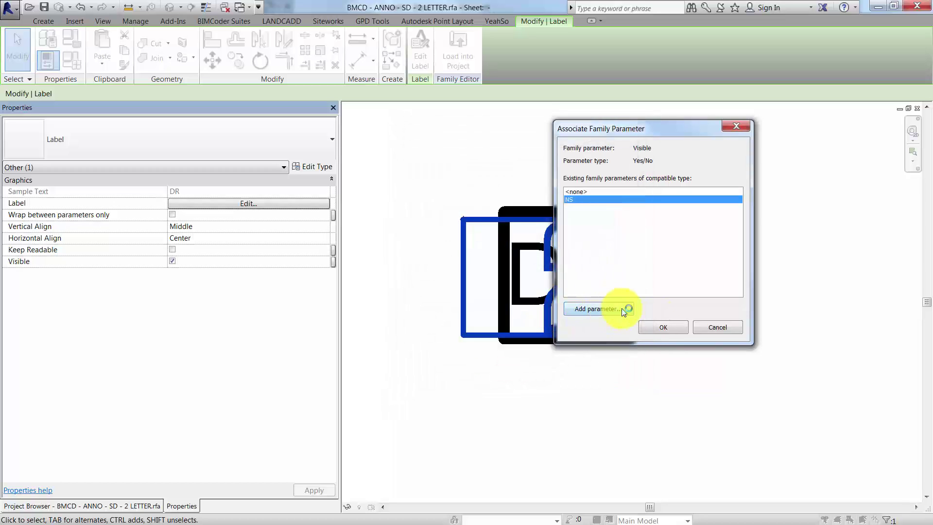
{"action": "left_click", "coordinate": [663, 328]}
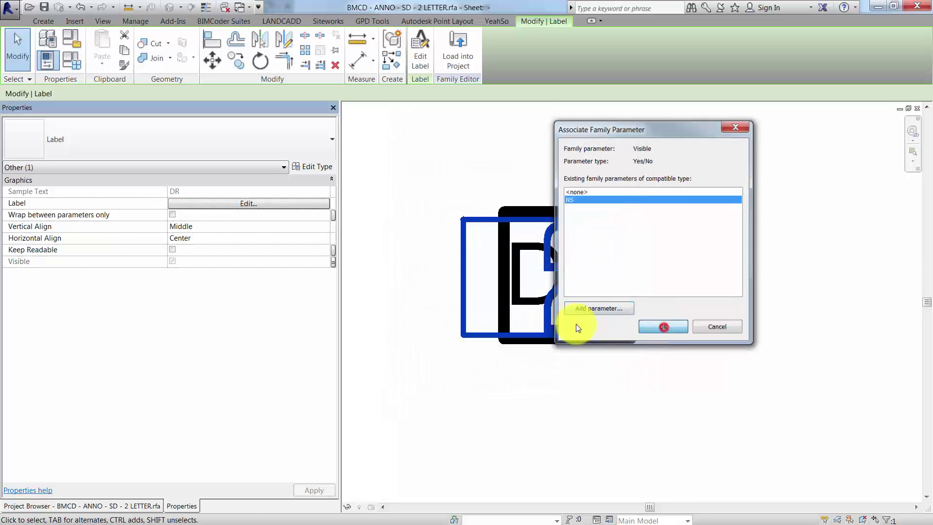
Tie the horizontal DR label's visibility to a new Yes/No type parameter EW.
{"action": "left_click", "coordinate": [527, 305]}
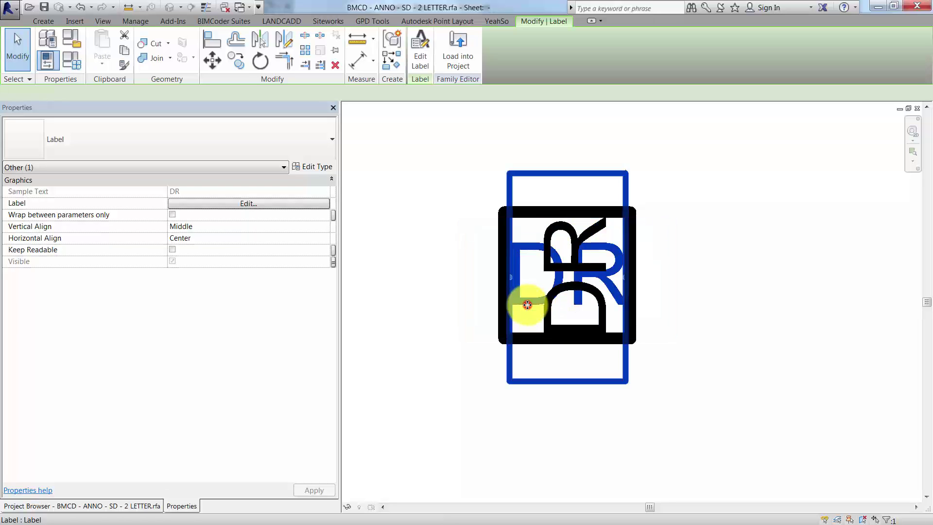
{"action": "left_click", "coordinate": [333, 262]}
{"action": "left_click", "coordinate": [610, 315]}
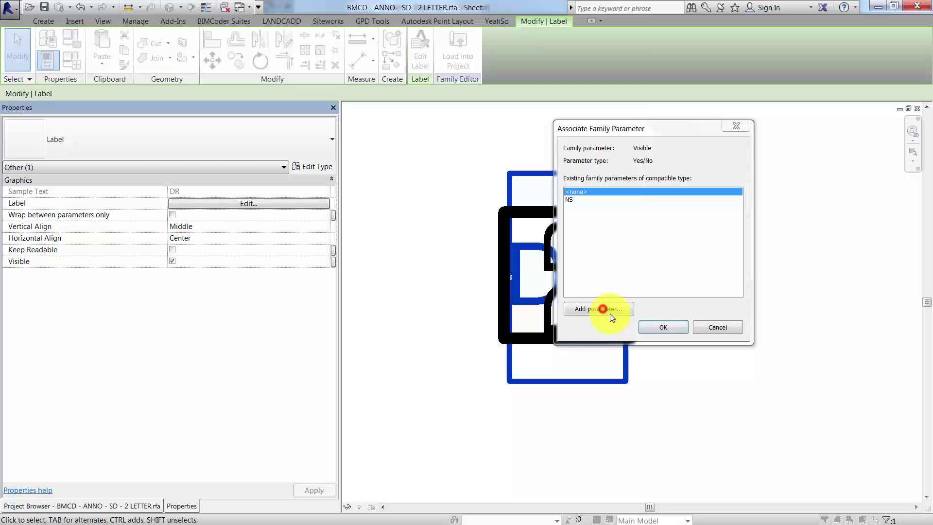
{"action": "type", "text": "EW"}
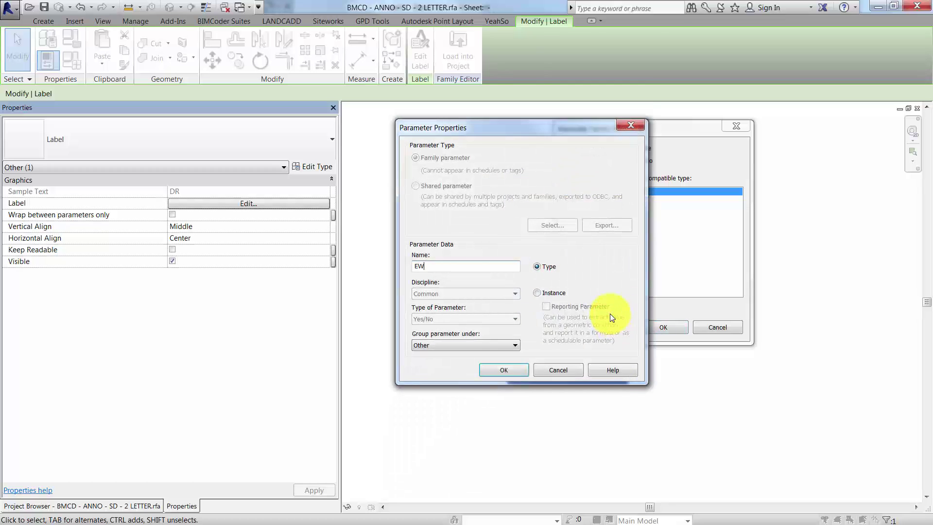
{"action": "left_click", "coordinate": [508, 371]}
{"action": "left_click", "coordinate": [661, 327]}
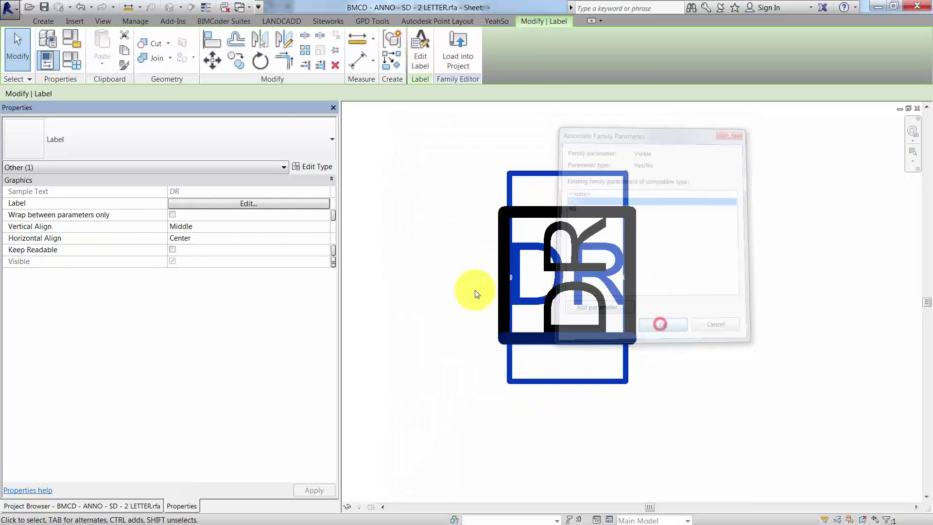
Give EW the formula not(NS) in Family Types, fixing the parentheses after the error.
{"action": "left_click", "coordinate": [429, 271]}
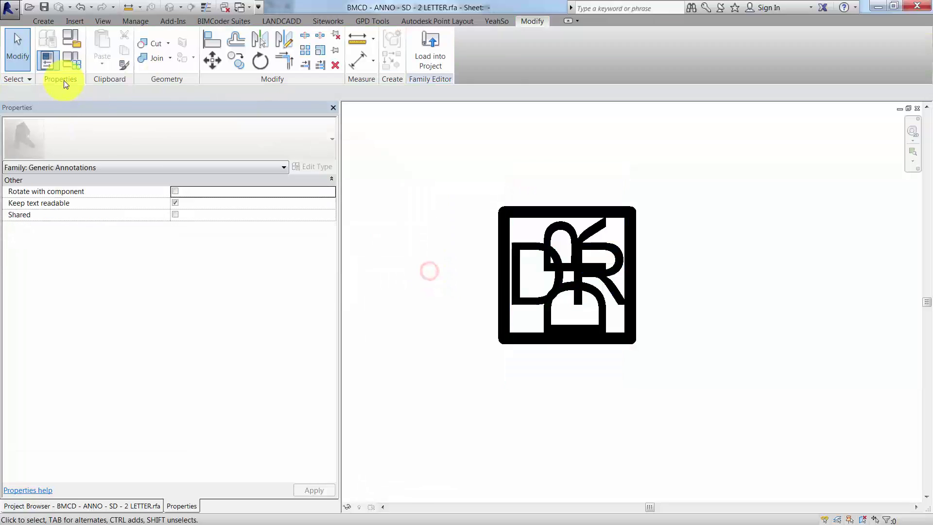
{"action": "left_click", "coordinate": [72, 63]}
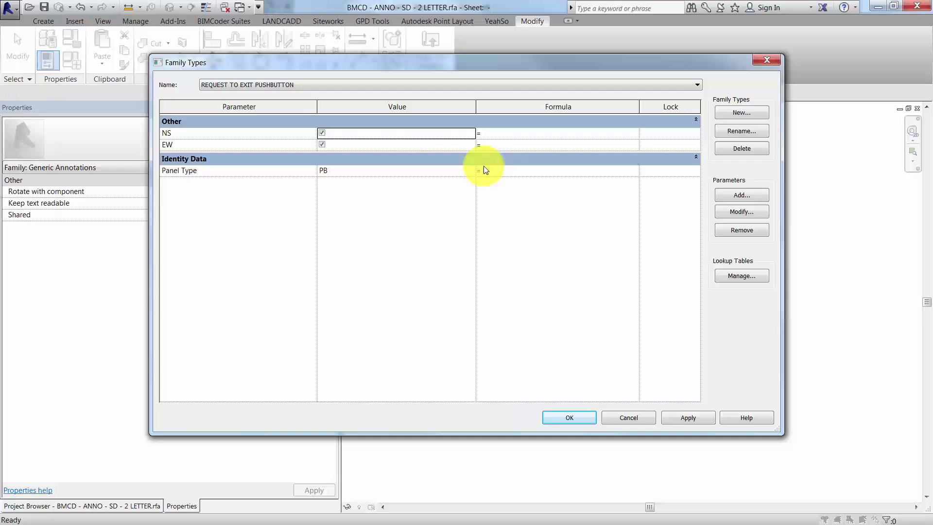
{"action": "left_click", "coordinate": [499, 145]}
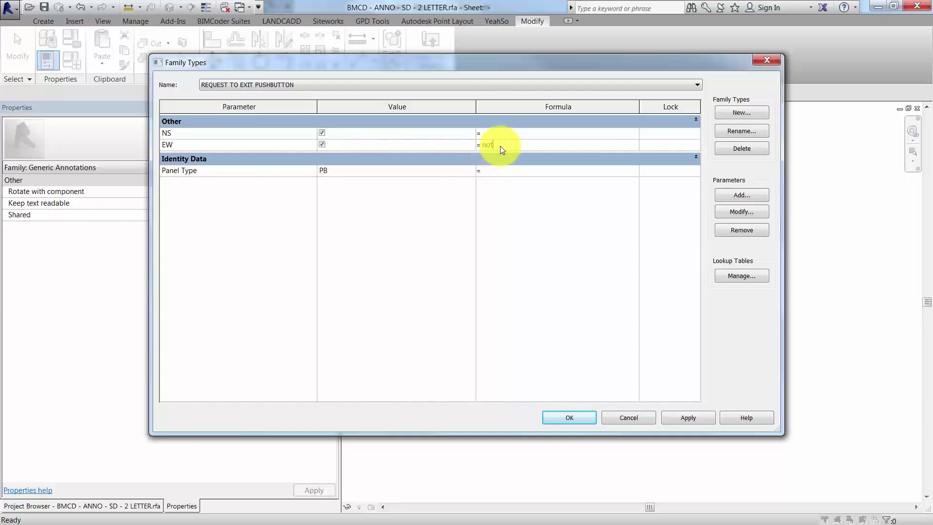
{"action": "type", "text": "not NS"}
{"action": "key", "text": "Return"}
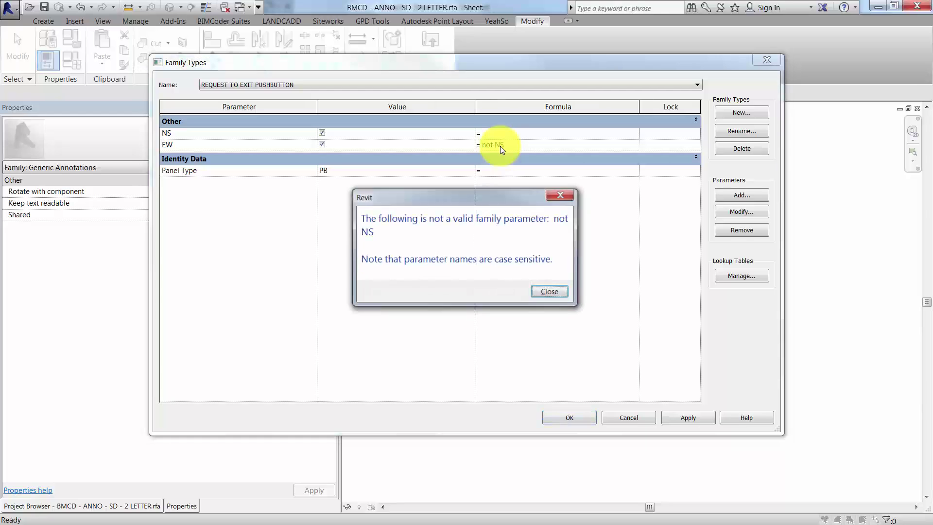
{"action": "left_click", "coordinate": [494, 146]}
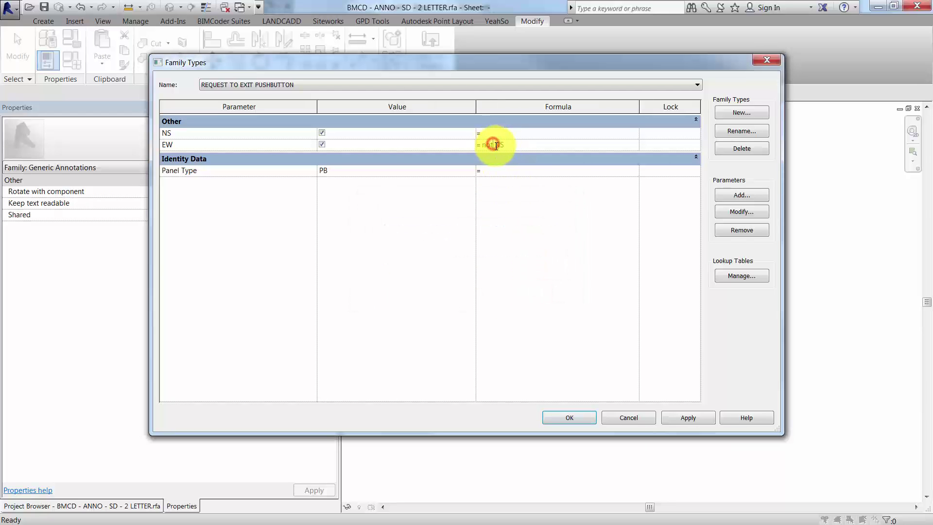
{"action": "type", "text": "(NS"}
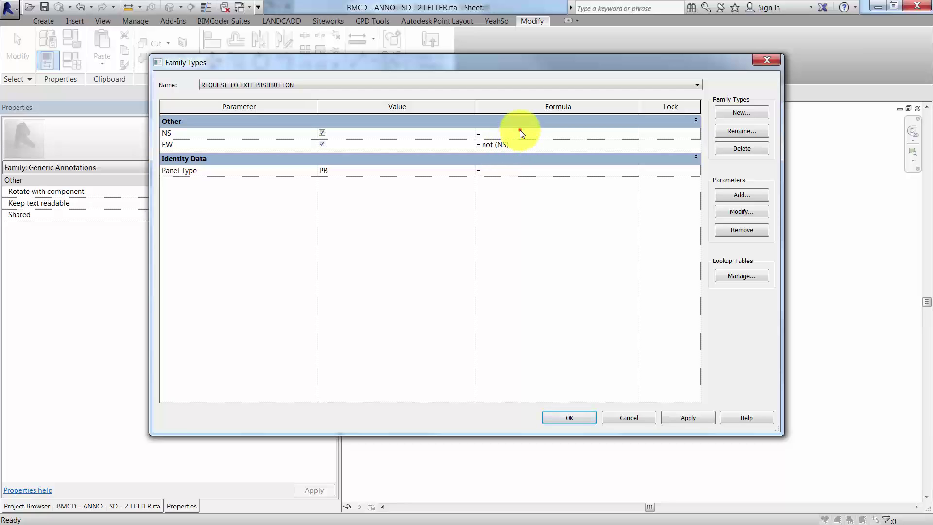
{"action": "left_click", "coordinate": [518, 131]}
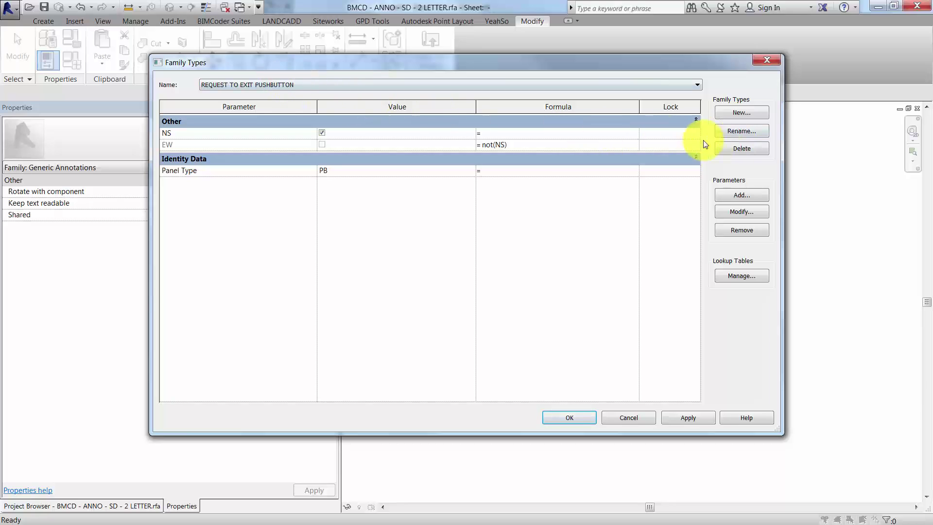
{"action": "left_click", "coordinate": [732, 131]}
Rename the current type to REQUEST TO EXIT PUSHBUTTON NS.
{"action": "left_click", "coordinate": [338, 392]}
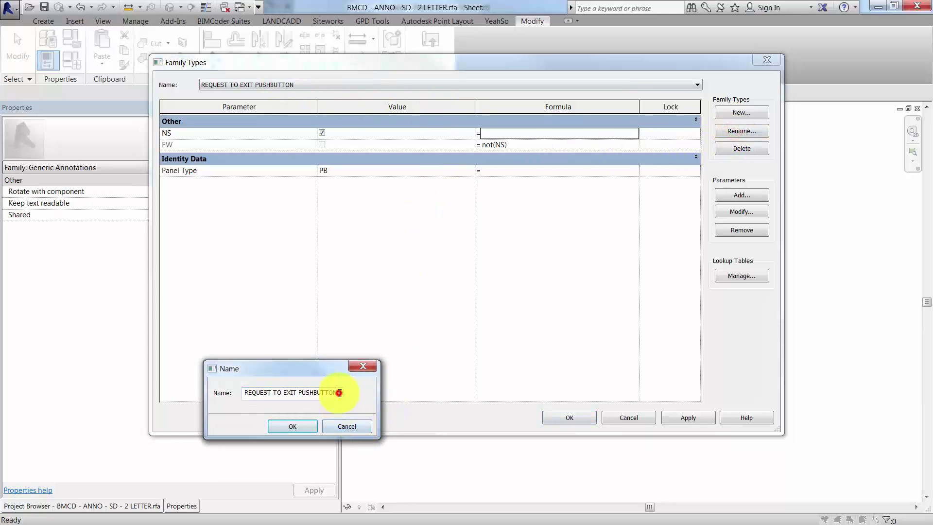
{"action": "type", "text": "NS"}
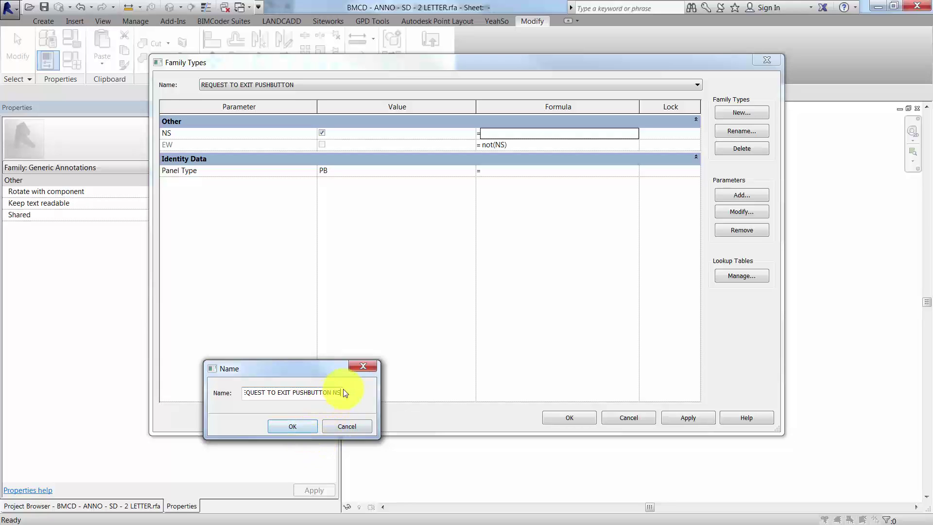
{"action": "left_click_drag", "start_coordinate": [343, 393], "coordinate": [261, 416]}
{"action": "key", "text": "ctrl+c"}
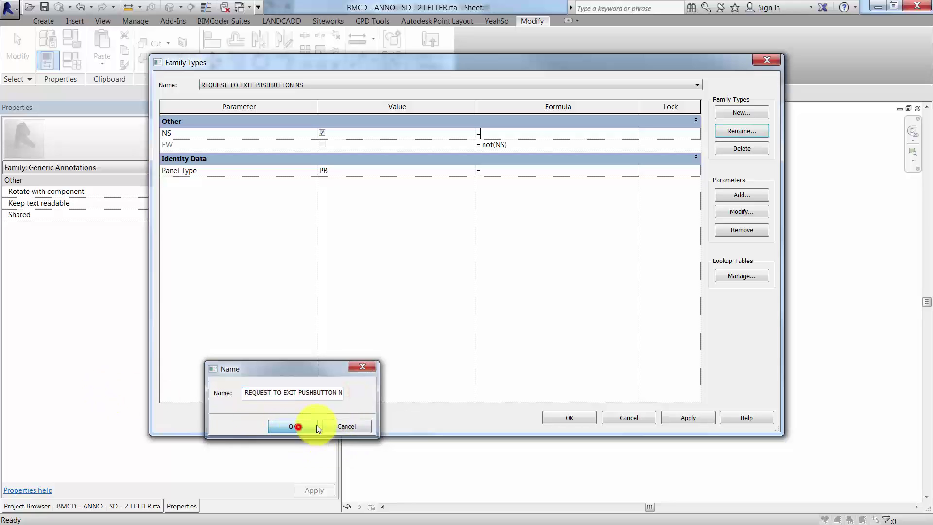
{"action": "left_click", "coordinate": [313, 425]}
Add type REQUEST TO EXIT PUSHBUTTON EW with NS unchecked and accept the Family Types changes.
{"action": "left_click", "coordinate": [742, 112]}
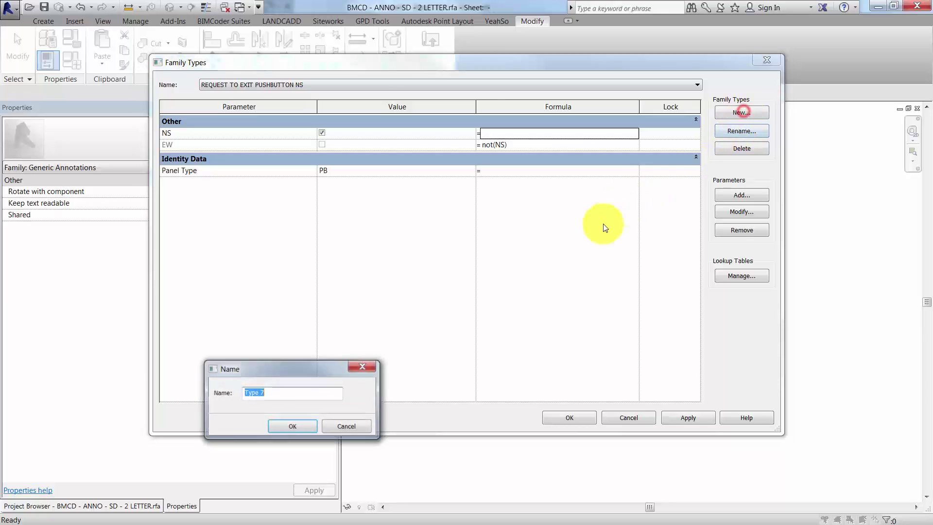
{"action": "key", "text": "ctrl+v"}
{"action": "key", "text": "BackSpace"}
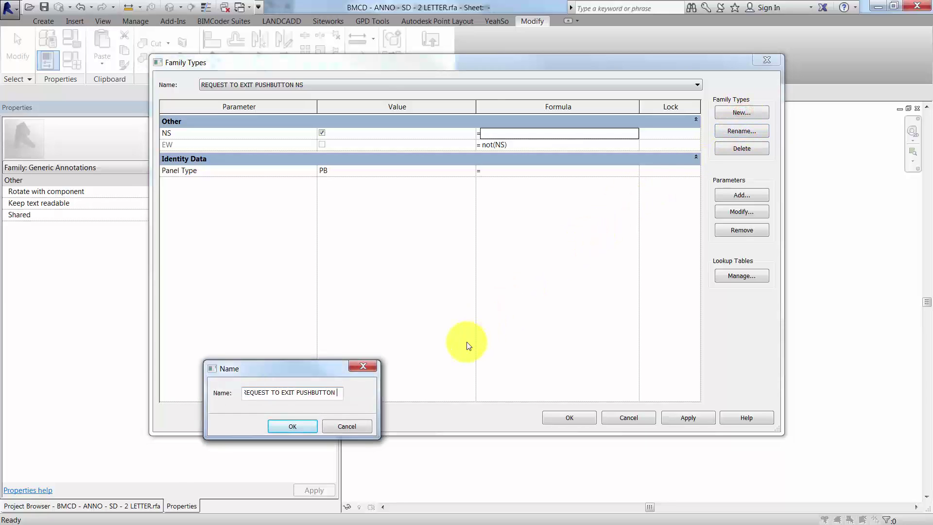
{"action": "type", "text": "EW"}
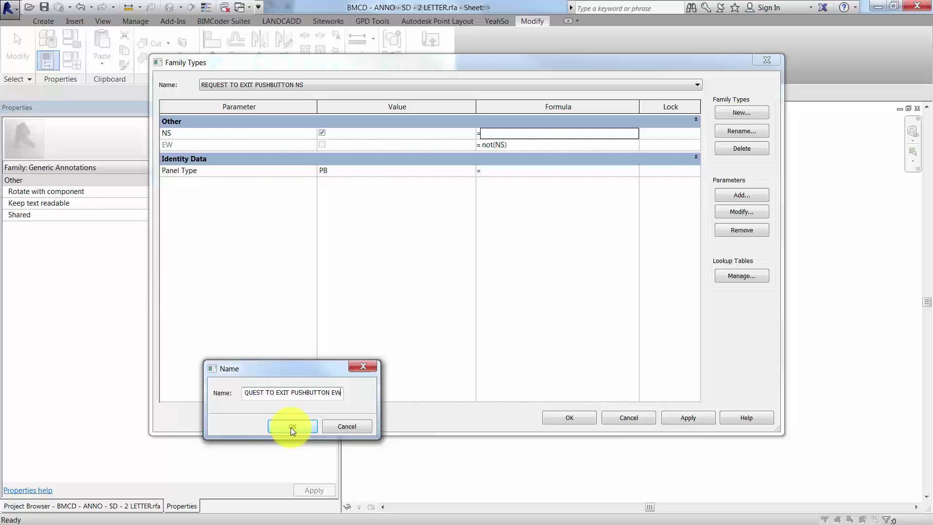
{"action": "left_click", "coordinate": [291, 427]}
{"action": "left_click", "coordinate": [322, 133]}
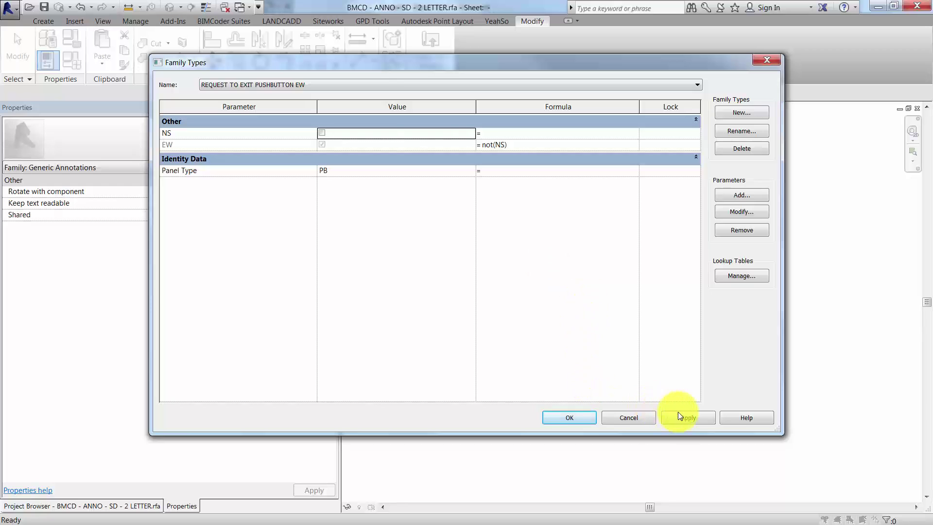
{"action": "left_click", "coordinate": [578, 418]}
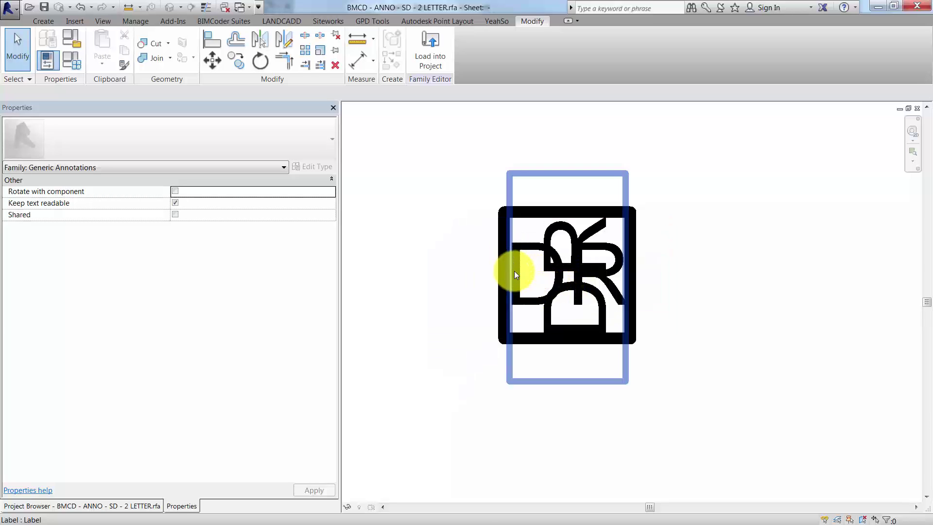
{"action": "left_click", "coordinate": [431, 54]}
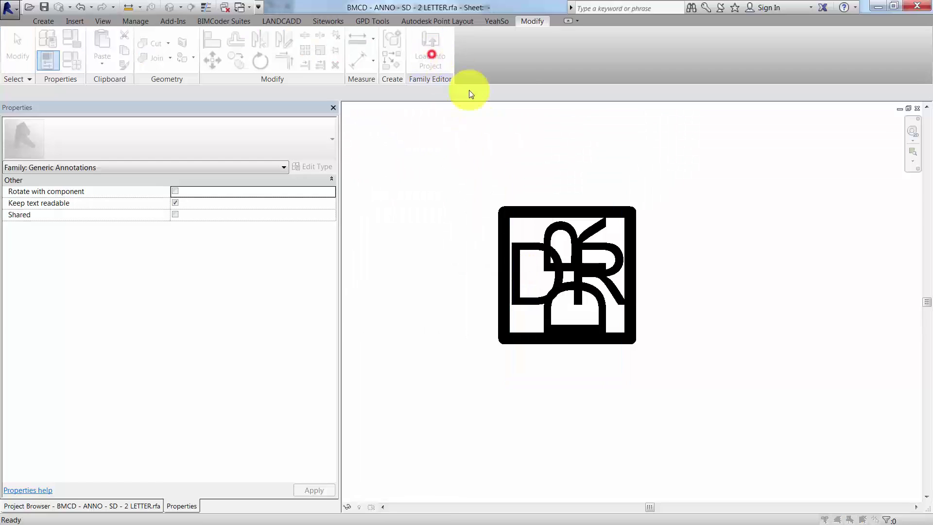
Load into Special Systems (Annotative Boxes).rfa, overwriting the existing version and its parameter values.
{"action": "left_click", "coordinate": [392, 215]}
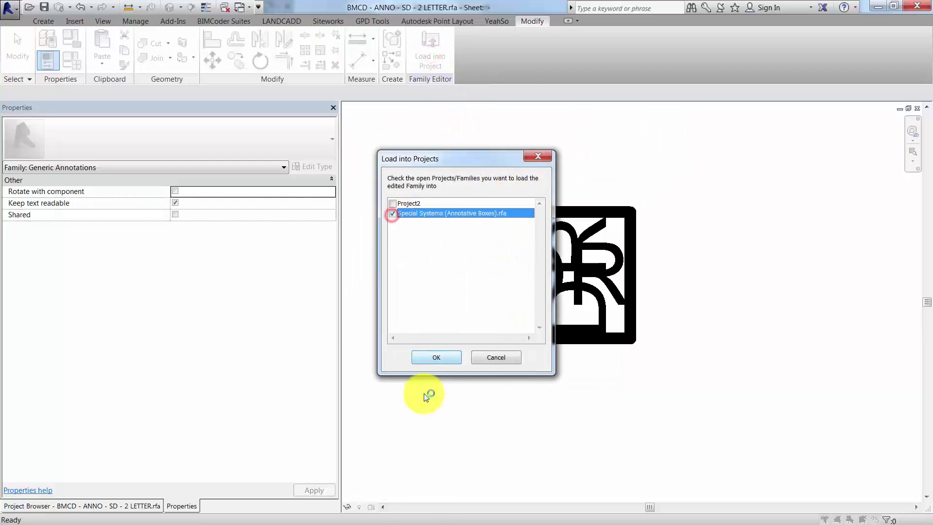
{"action": "left_click", "coordinate": [436, 358]}
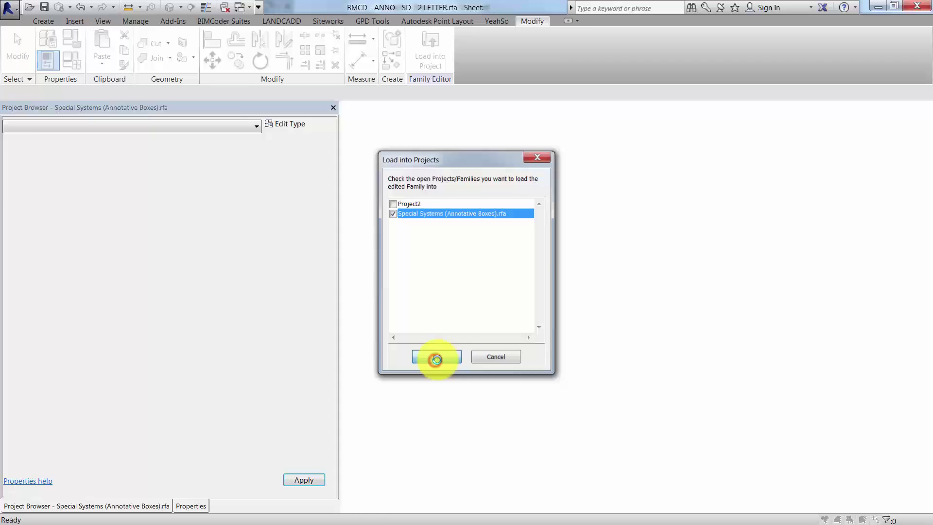
{"action": "left_click", "coordinate": [441, 280]}
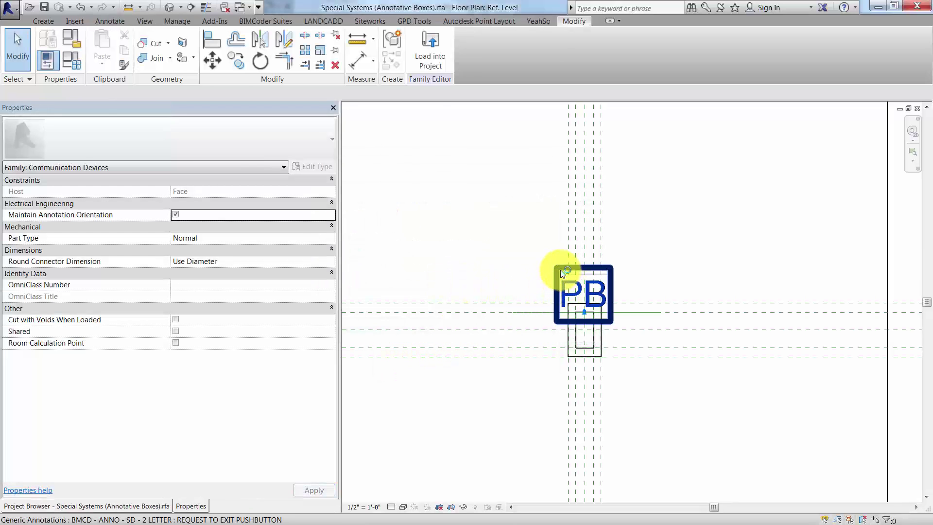
Rename the host family's Push Button type to Push Button NS.
{"action": "left_click", "coordinate": [72, 60]}
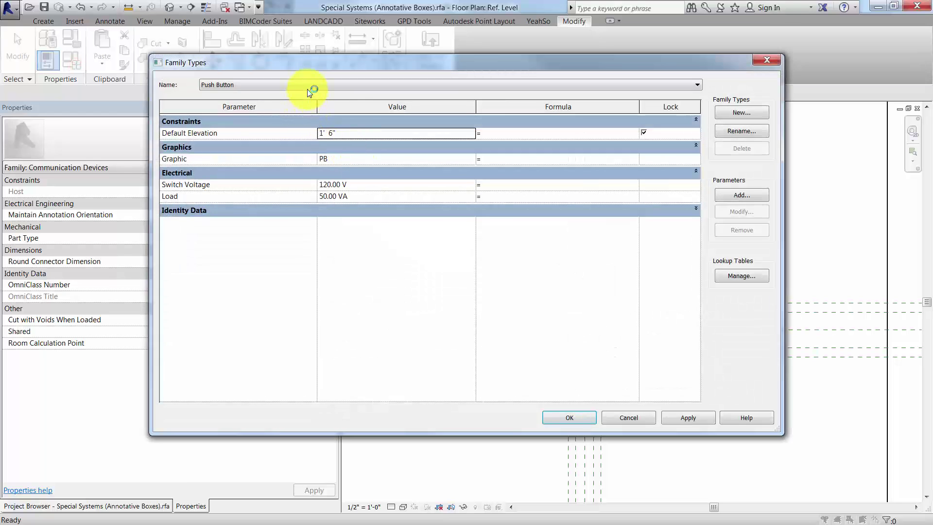
{"action": "left_click", "coordinate": [348, 86]}
{"action": "left_click", "coordinate": [346, 85]}
{"action": "left_click", "coordinate": [746, 114]}
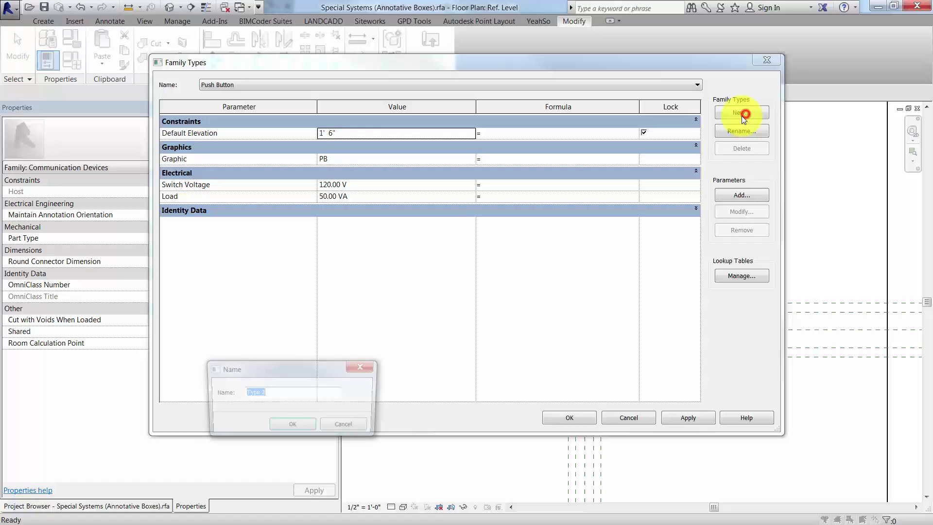
{"action": "left_click", "coordinate": [362, 440]}
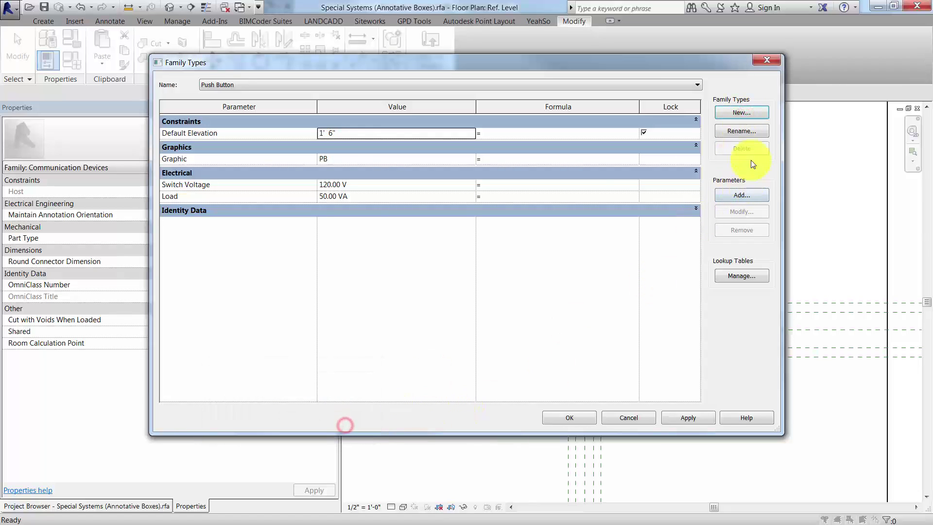
{"action": "left_click", "coordinate": [742, 131]}
{"action": "left_click", "coordinate": [311, 397]}
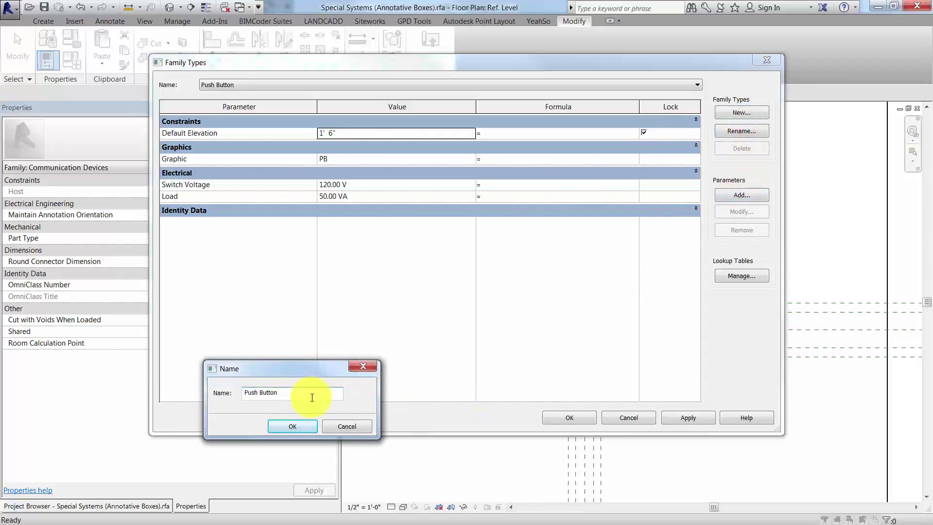
{"action": "key", "text": "BackSpace"}
{"action": "key", "text": "BackSpace"}
{"action": "type", "text": "NS"}
{"action": "left_click", "coordinate": [307, 425]}
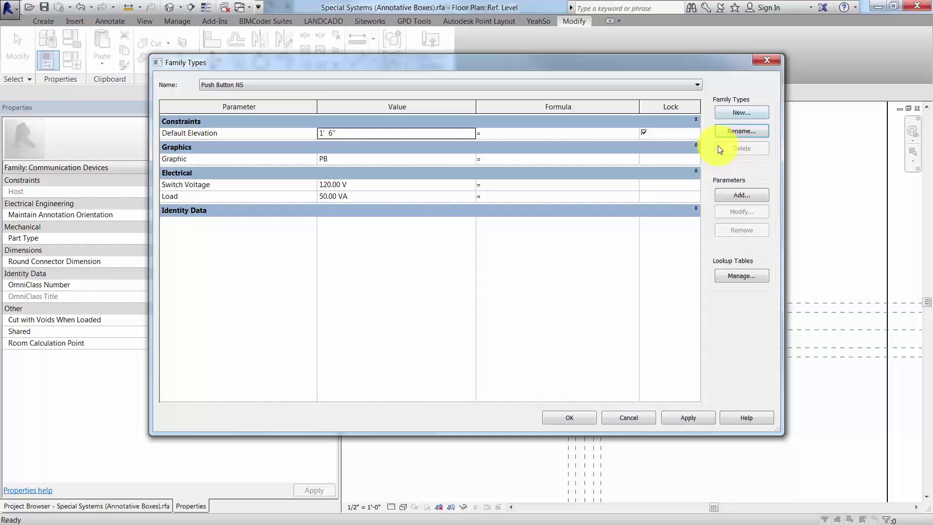
Add a new Push Button EW type and close Family Types with OK.
{"action": "left_click", "coordinate": [729, 132]}
{"action": "key", "text": "ctrl+c"}
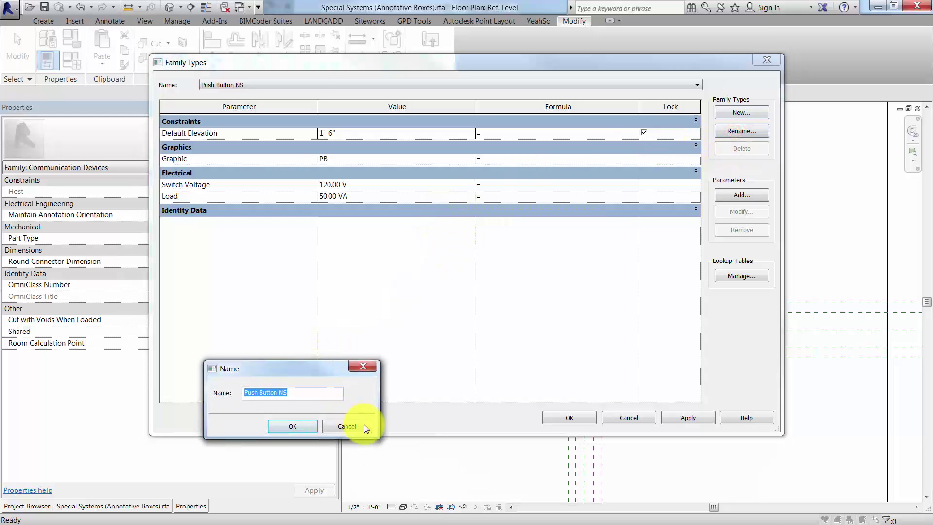
{"action": "left_click", "coordinate": [363, 425]}
{"action": "left_click", "coordinate": [741, 113]}
{"action": "key", "text": "ctrl+v"}
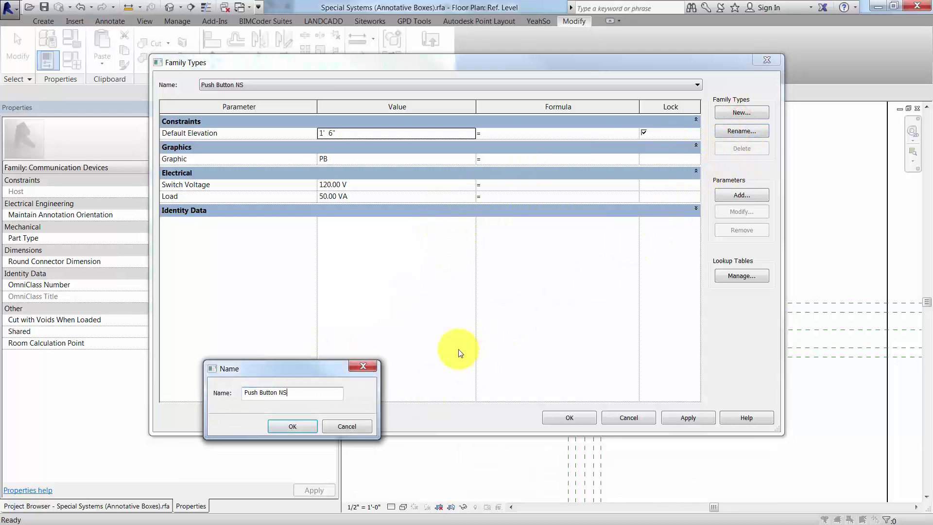
{"action": "key", "text": "BackSpace"}
{"action": "key", "text": "BackSpace"}
{"action": "type", "text": "EW"}
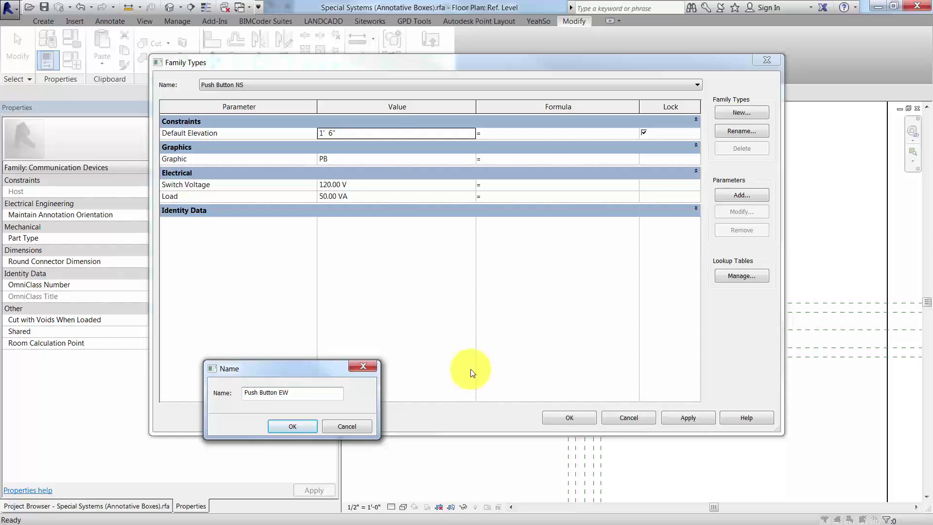
{"action": "left_click", "coordinate": [283, 426]}
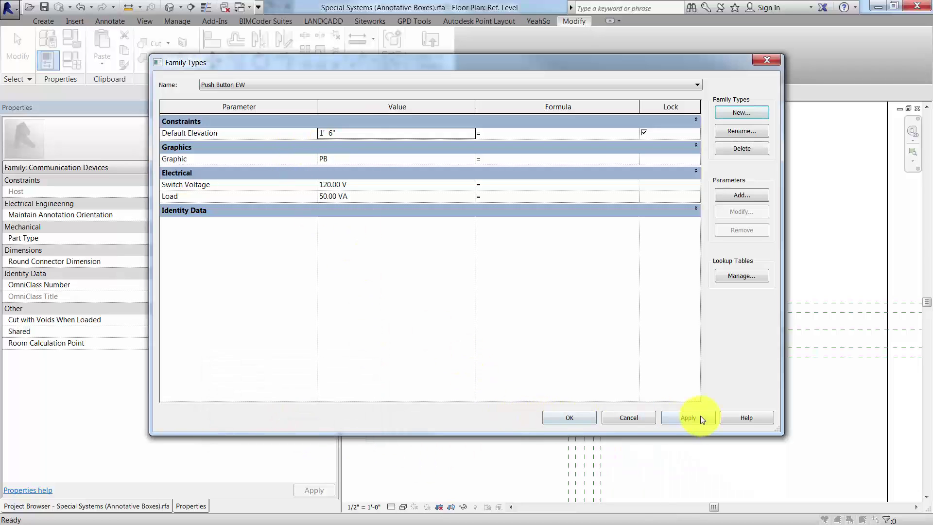
{"action": "left_click", "coordinate": [567, 417]}
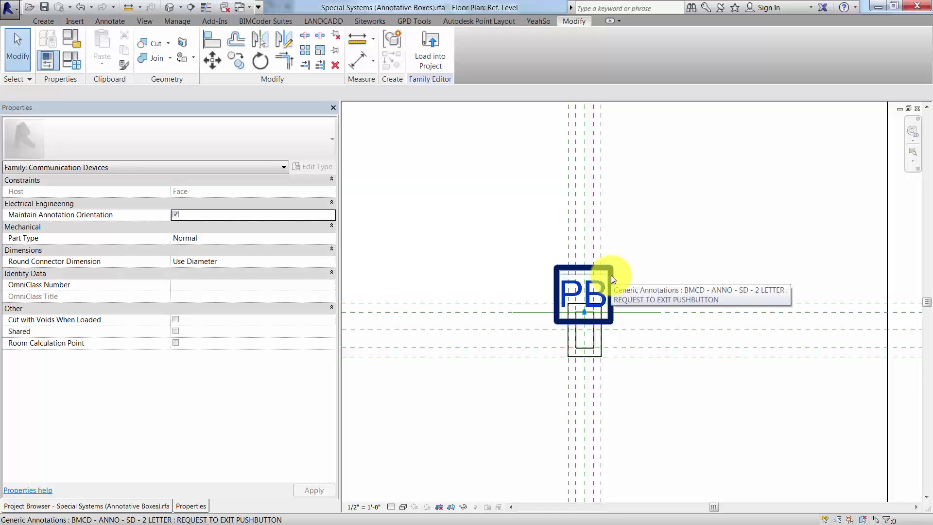
Select the PB annotation and drive its label with new type parameter 'Gen Anno Orientation Type'.
{"action": "left_click", "coordinate": [610, 275]}
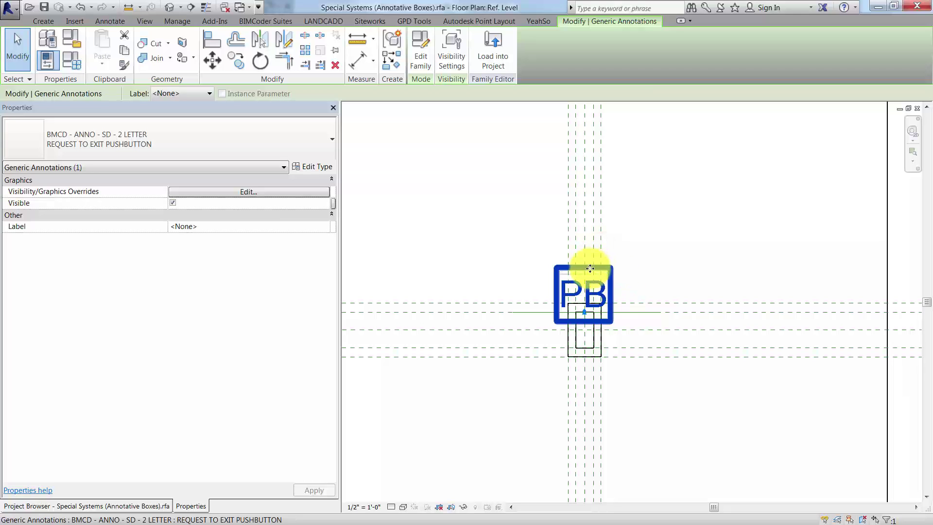
{"action": "left_click", "coordinate": [200, 94]}
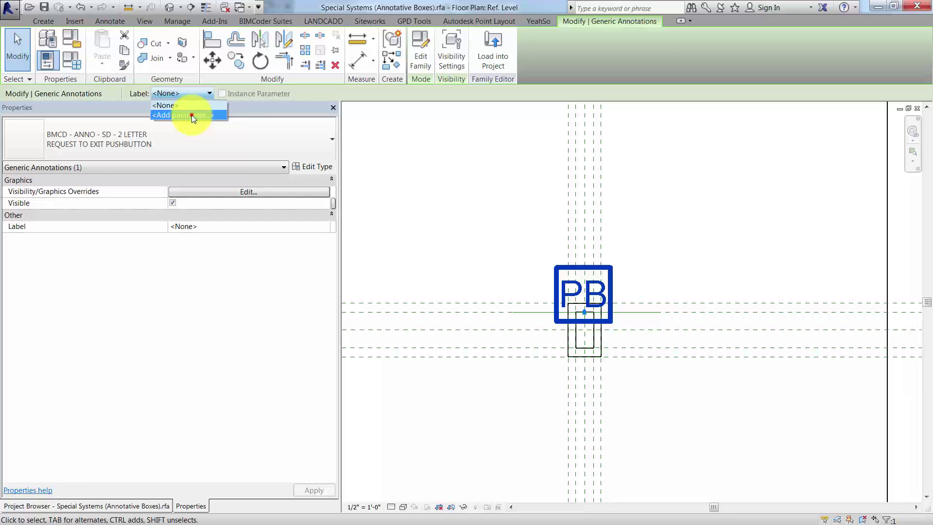
{"action": "left_click", "coordinate": [191, 115]}
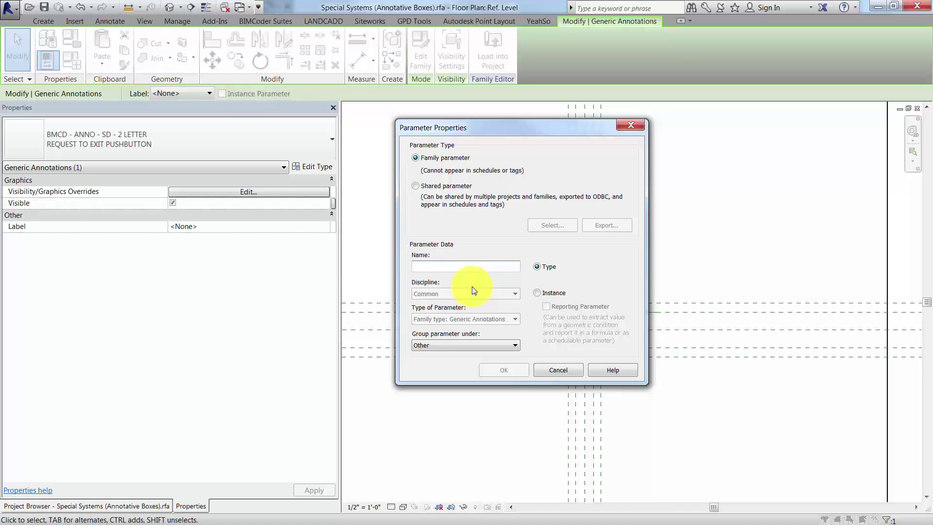
{"action": "type", "text": "ge"}
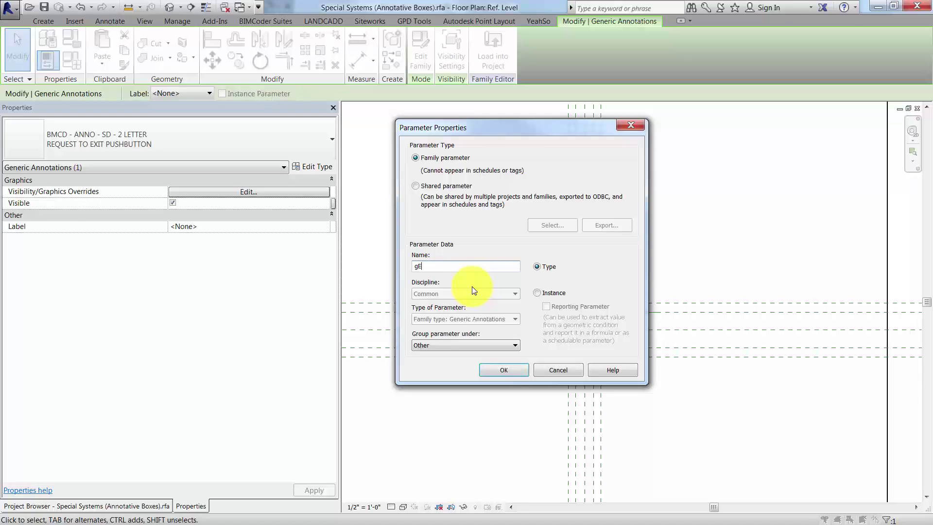
{"action": "key", "text": "BackSpace"}
{"action": "key", "text": "BackSpace"}
{"action": "type", "text": "Gen Anno Orientation Type"}
{"action": "left_click", "coordinate": [515, 370]}
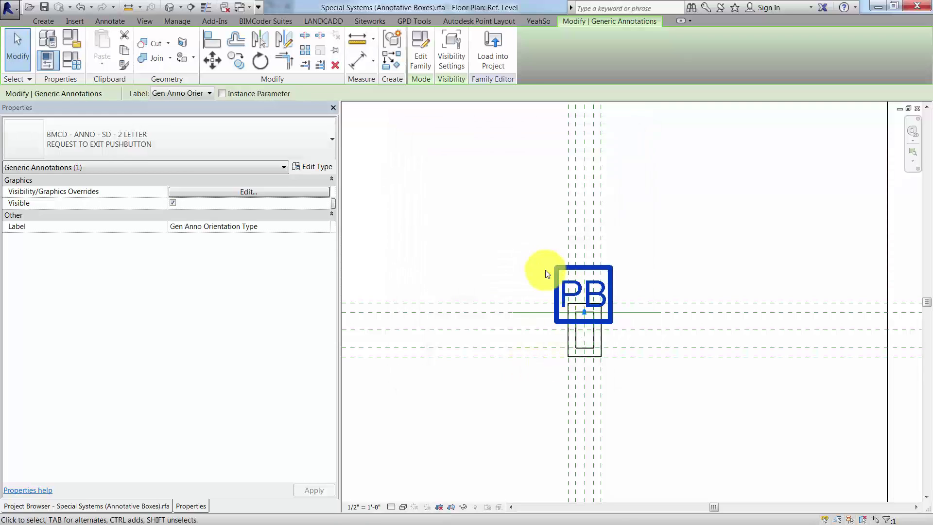
Set Push Button EW's Gen Anno Orientation Type to REQUEST TO EXIT PUSHBUTTON EW.
{"action": "left_click", "coordinate": [519, 231]}
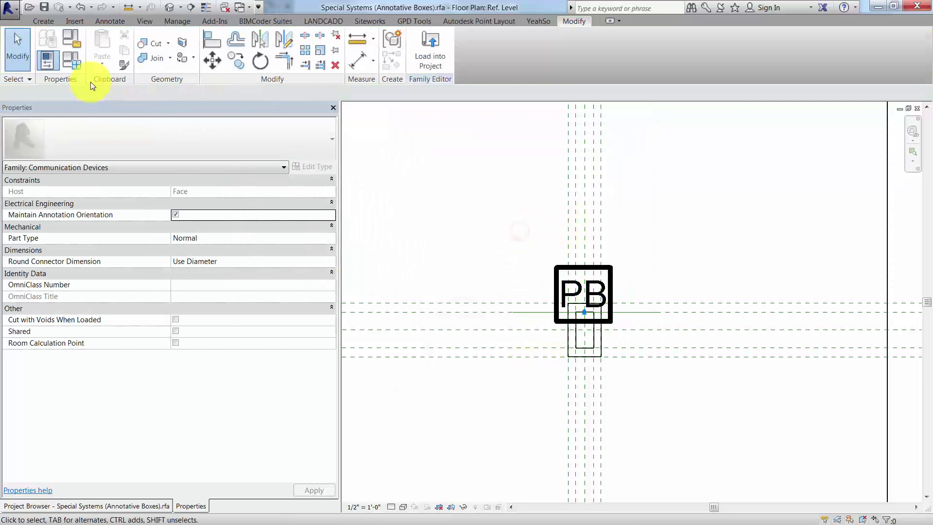
{"action": "left_click", "coordinate": [75, 62]}
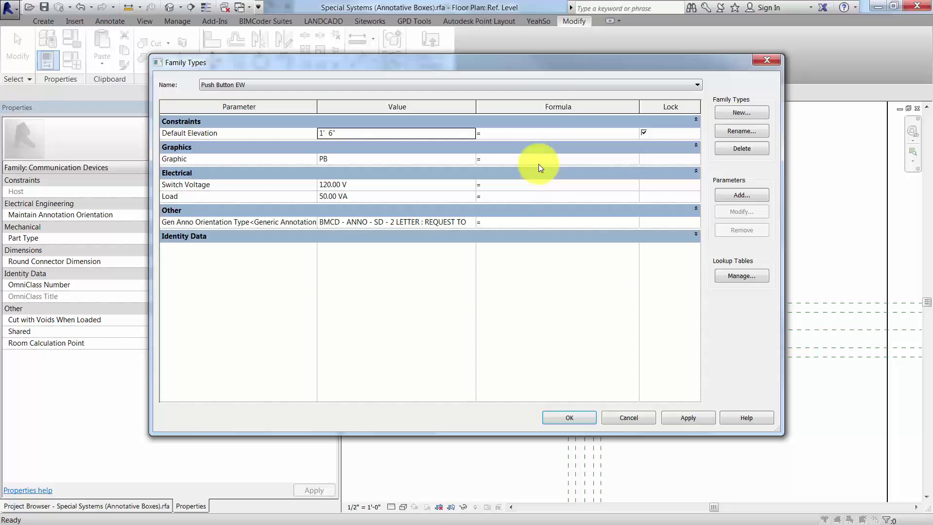
{"action": "left_click_drag", "start_coordinate": [547, 68], "coordinate": [468, 59]}
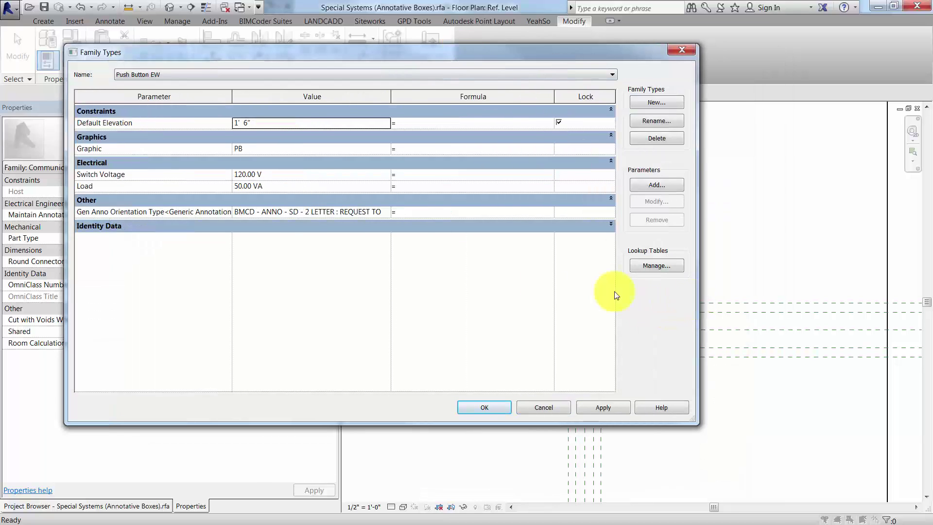
{"action": "left_click", "coordinate": [339, 213]}
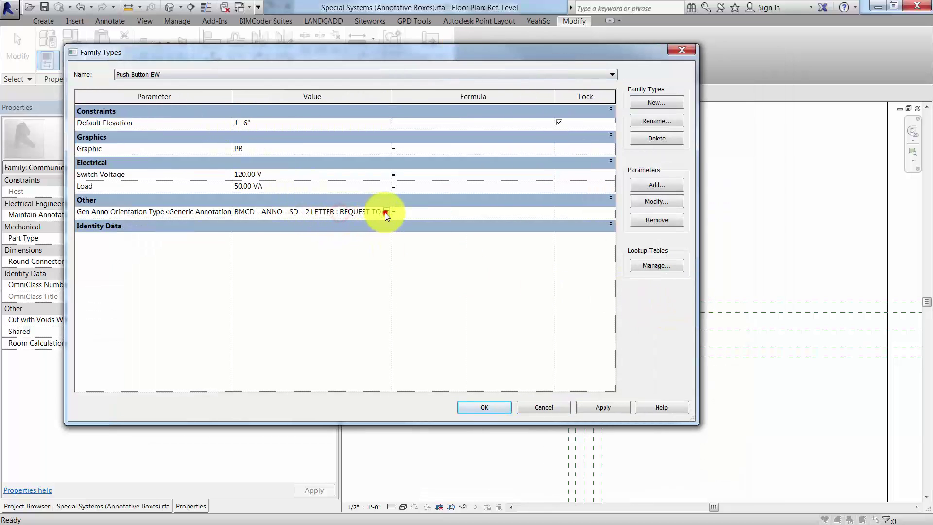
{"action": "left_click", "coordinate": [386, 212]}
{"action": "left_click", "coordinate": [461, 262]}
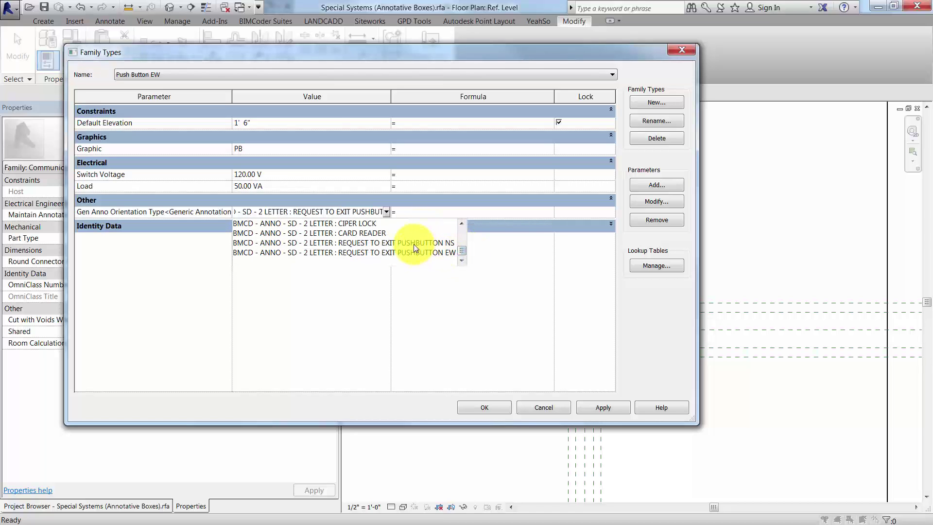
{"action": "left_click", "coordinate": [317, 253]}
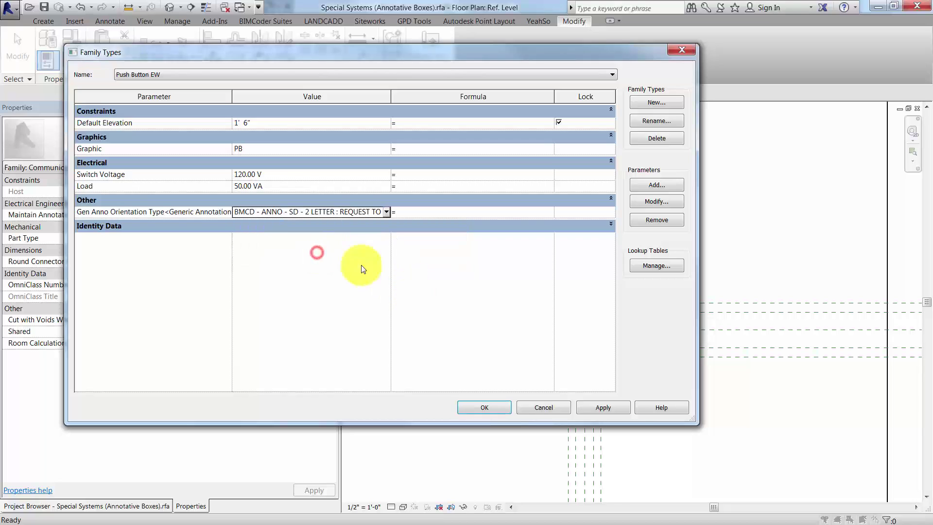
Set Push Button NS's Gen Anno Orientation Type to REQUEST TO EXIT PUSHBUTTON NS and apply.
{"action": "left_click", "coordinate": [288, 71]}
{"action": "left_click", "coordinate": [273, 88]}
{"action": "left_click", "coordinate": [380, 215]}
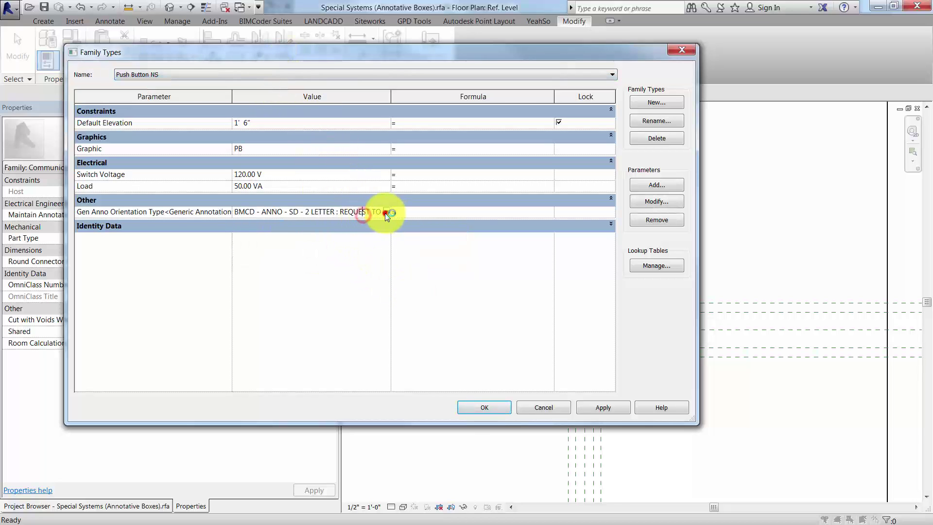
{"action": "left_click", "coordinate": [386, 212]}
{"action": "left_click", "coordinate": [462, 261]}
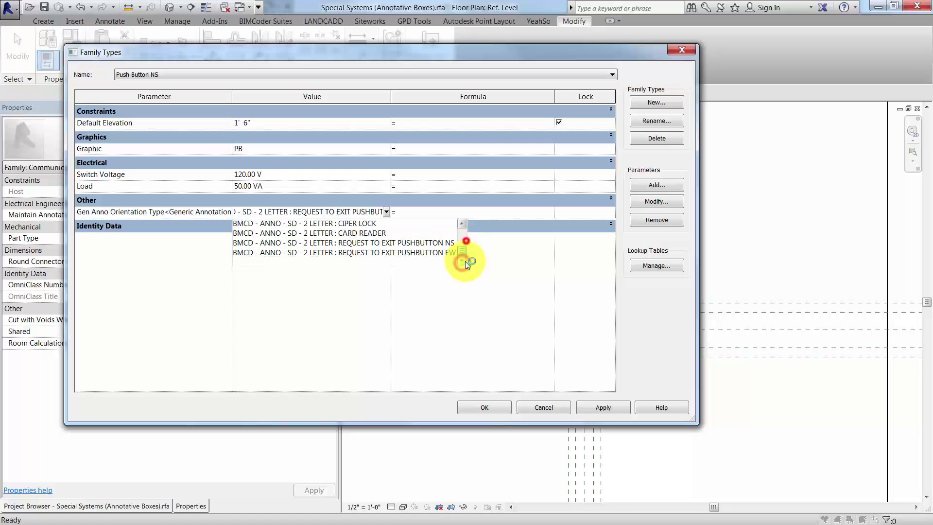
{"action": "left_click", "coordinate": [429, 245]}
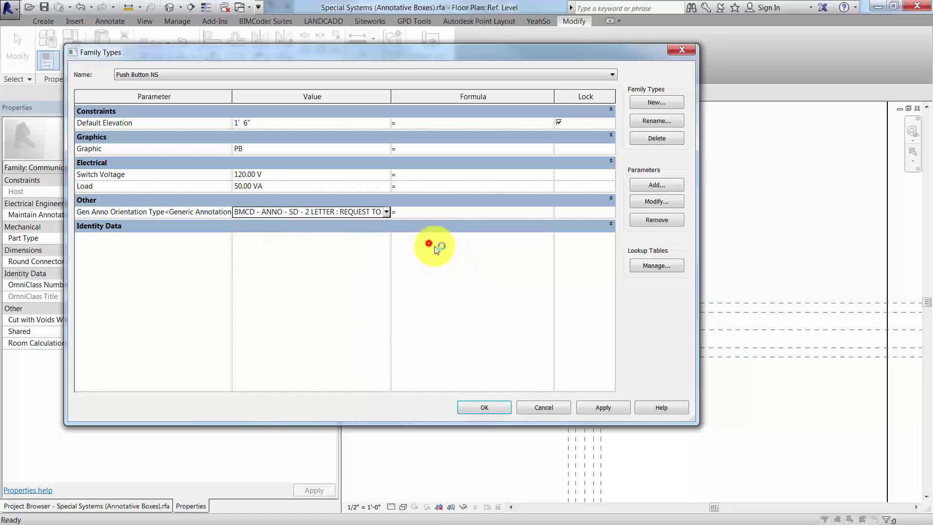
{"action": "left_click", "coordinate": [599, 407]}
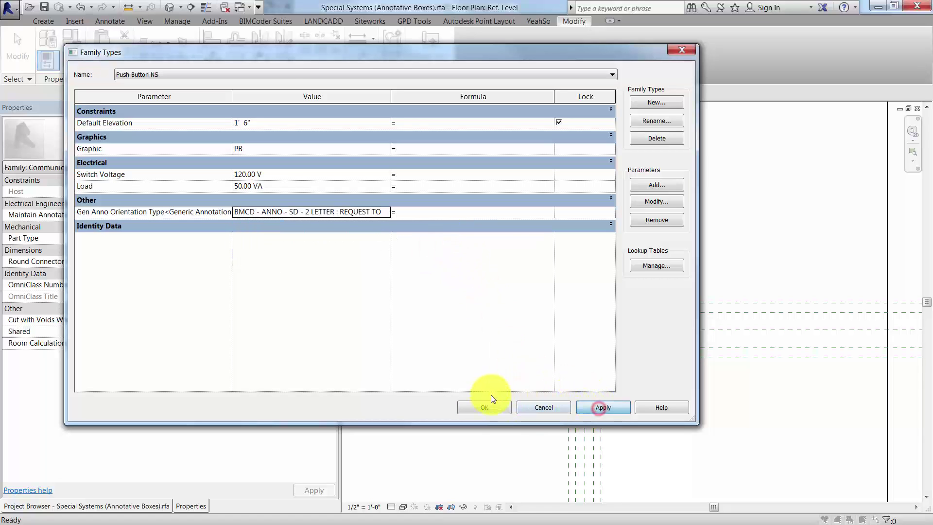
Verify both types' annotation assignments and accept the Family Types dialog.
{"action": "left_click", "coordinate": [371, 212]}
{"action": "left_click_drag", "start_coordinate": [350, 212], "coordinate": [409, 217]}
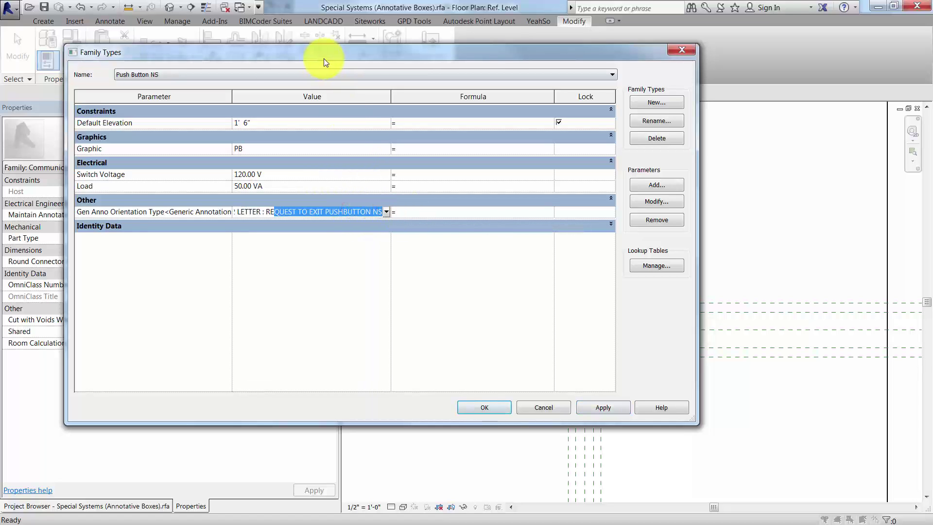
{"action": "left_click", "coordinate": [317, 75]}
{"action": "left_click", "coordinate": [292, 88]}
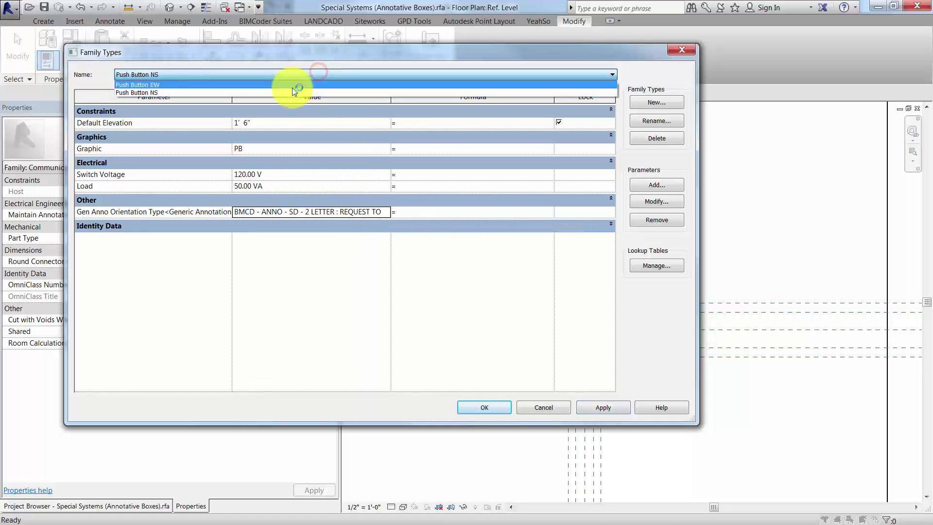
{"action": "left_click", "coordinate": [327, 216]}
{"action": "left_click_drag", "start_coordinate": [319, 212], "coordinate": [426, 261]}
{"action": "left_click", "coordinate": [485, 407]}
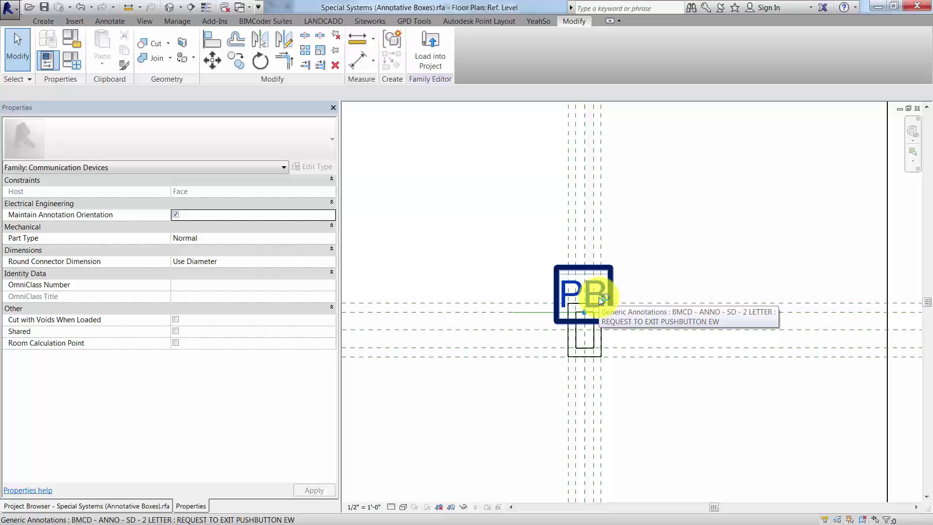
Load the edited family into Project2, overwriting the existing version and its parameter values.
{"action": "left_click", "coordinate": [431, 61]}
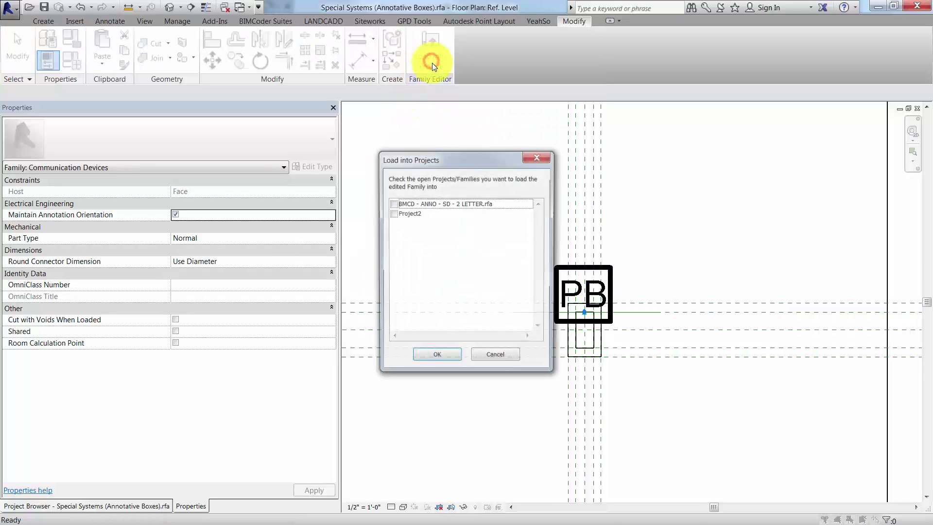
{"action": "left_click", "coordinate": [393, 213]}
{"action": "left_click", "coordinate": [439, 356]}
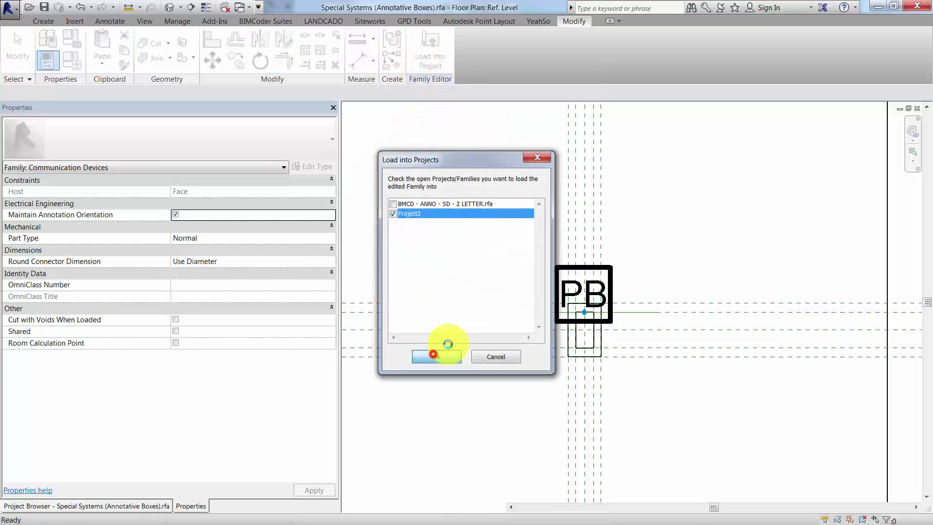
{"action": "left_click", "coordinate": [460, 285]}
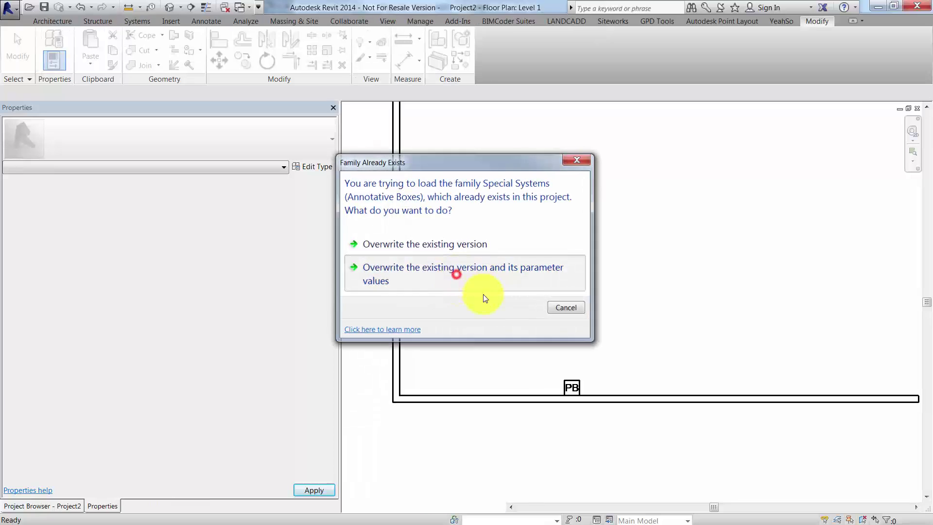
Set the bottom-wall push button to Push Button EW and the left-wall one to Push Button NS.
{"action": "left_click", "coordinate": [580, 383]}
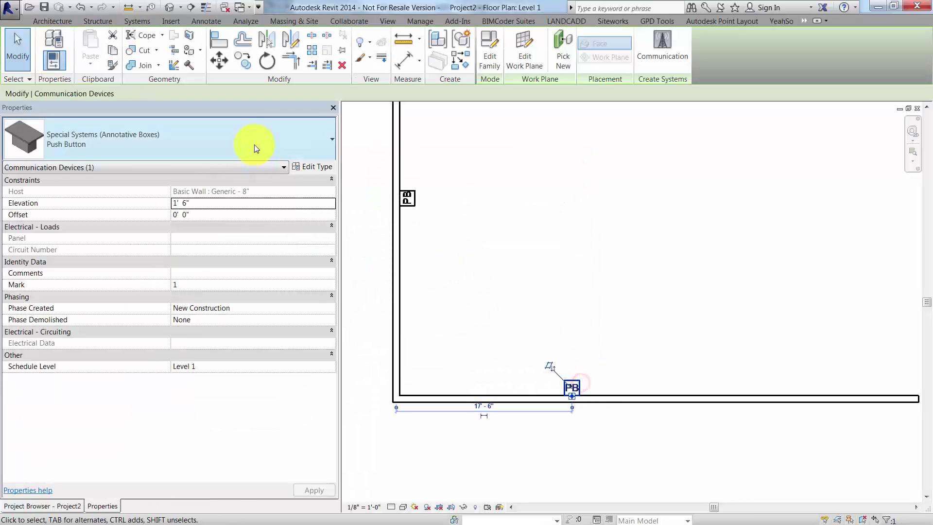
{"action": "left_click", "coordinate": [254, 145]}
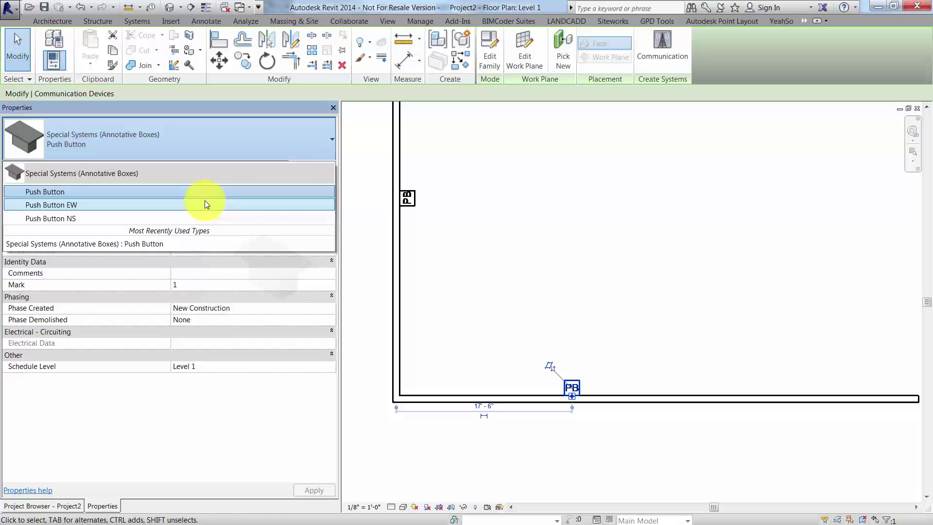
{"action": "left_click", "coordinate": [205, 203]}
{"action": "left_click", "coordinate": [415, 203]}
{"action": "left_click", "coordinate": [263, 148]}
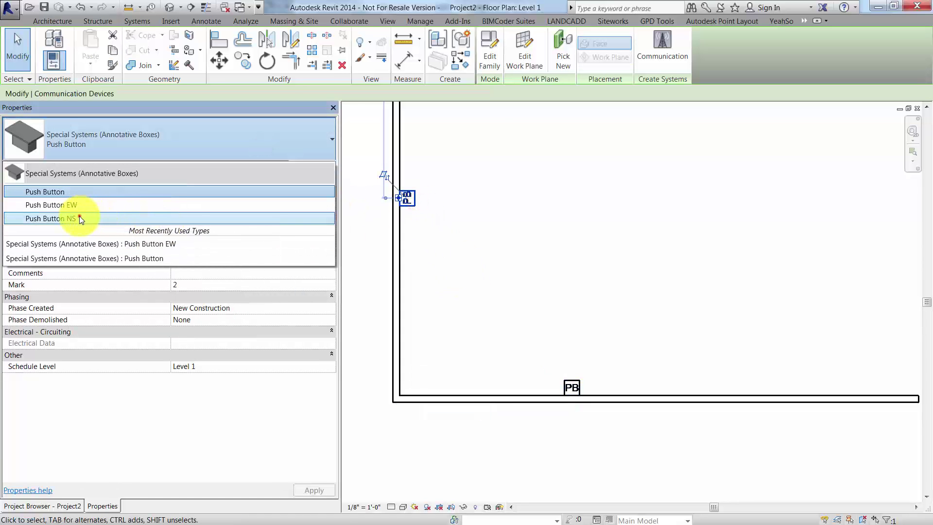
{"action": "left_click", "coordinate": [77, 217]}
{"action": "left_click", "coordinate": [478, 264]}
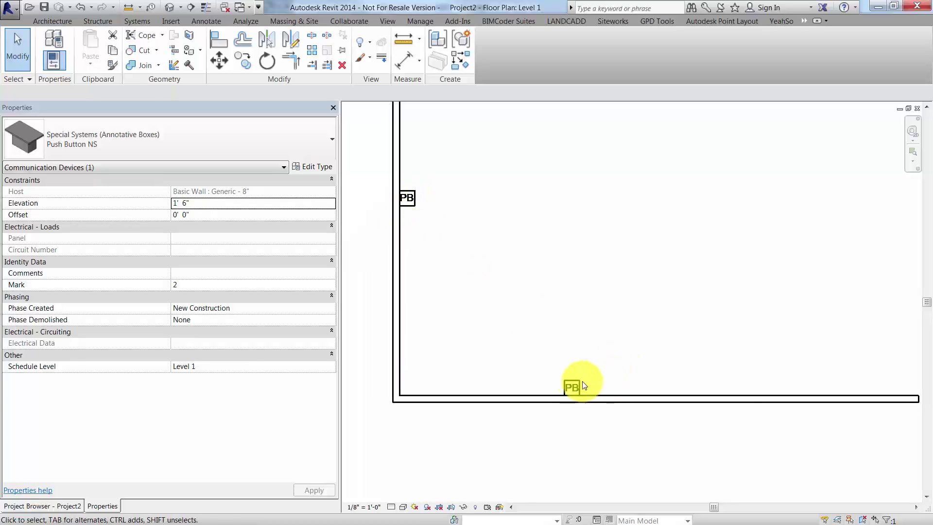
Place another push button on the bottom wall with Create Similar and make it Push Button EW.
{"action": "left_click", "coordinate": [415, 213]}
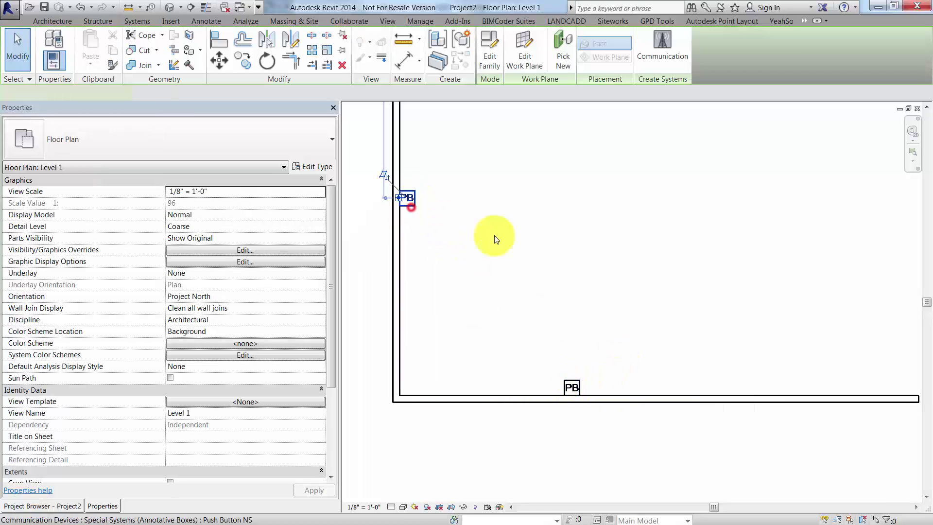
{"action": "key", "text": "c"}
{"action": "key", "text": "s"}
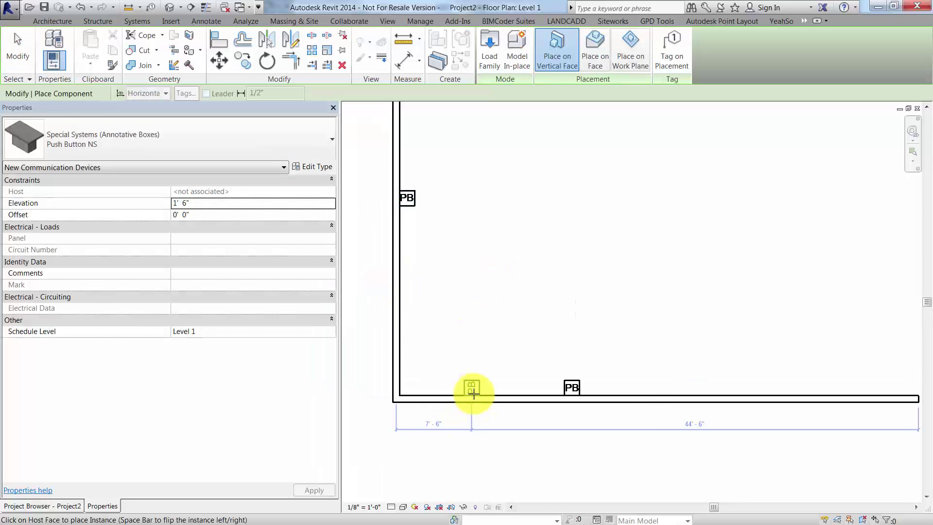
{"action": "left_click", "coordinate": [481, 394]}
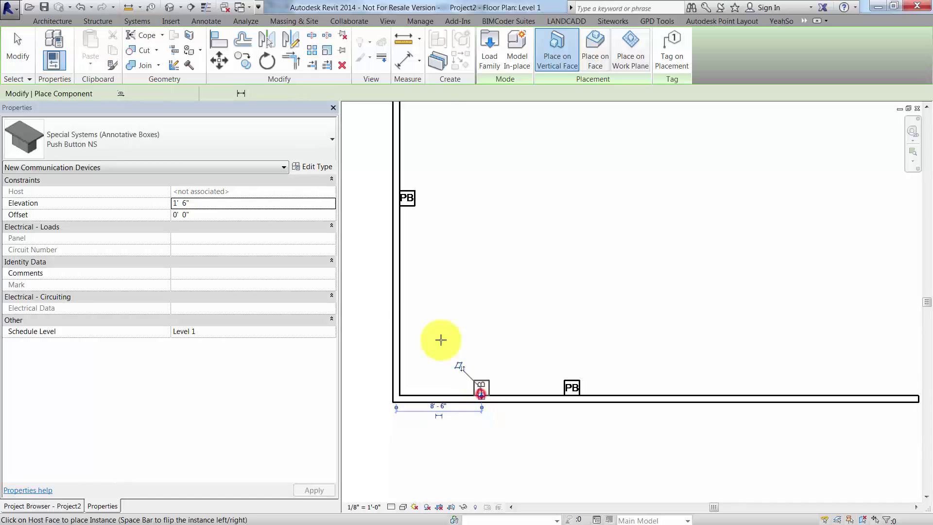
{"action": "left_click", "coordinate": [15, 51]}
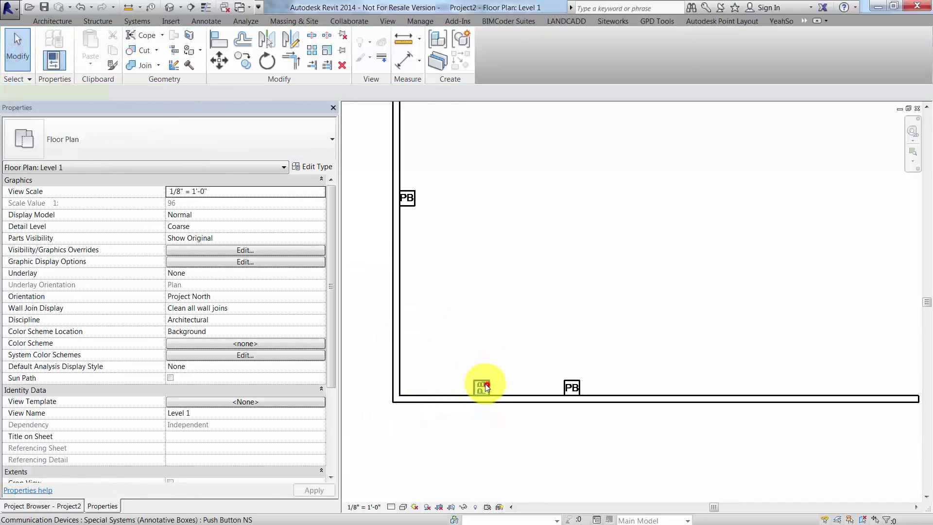
{"action": "left_click", "coordinate": [488, 393]}
{"action": "left_click", "coordinate": [267, 136]}
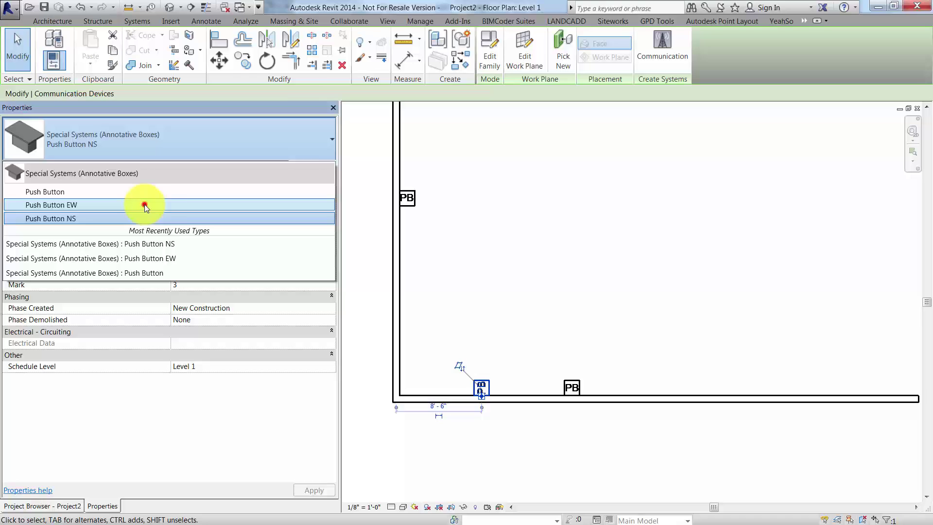
{"action": "left_click", "coordinate": [141, 205]}
{"action": "left_click", "coordinate": [510, 260]}
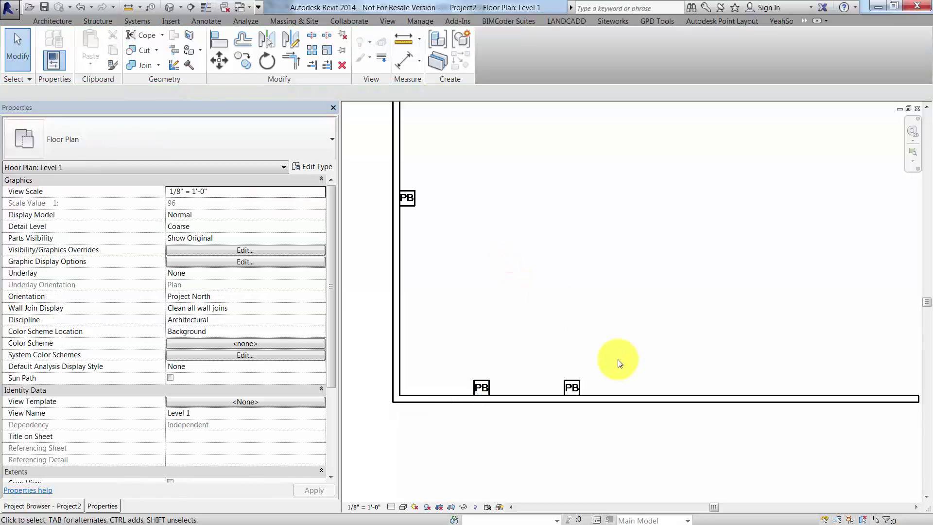